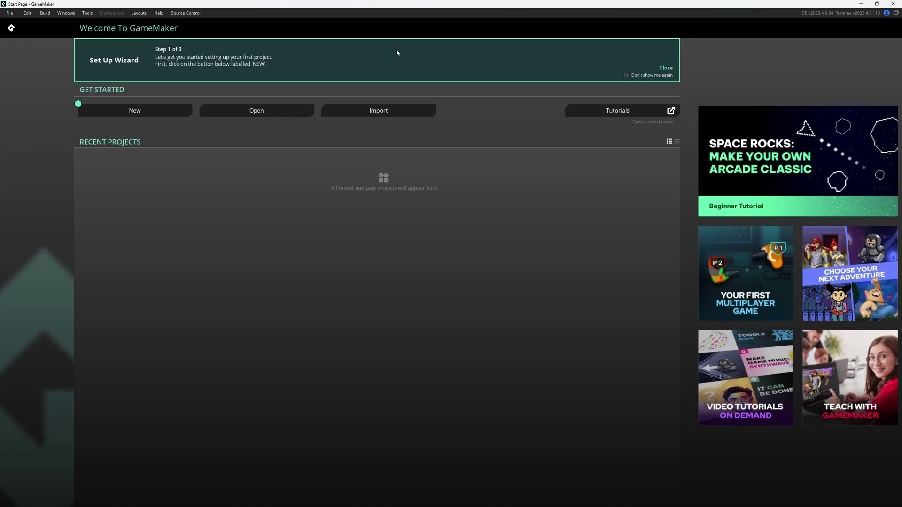
Step: Close the Set Up Wizard panel on the GameMaker Start Page
click(666, 69)
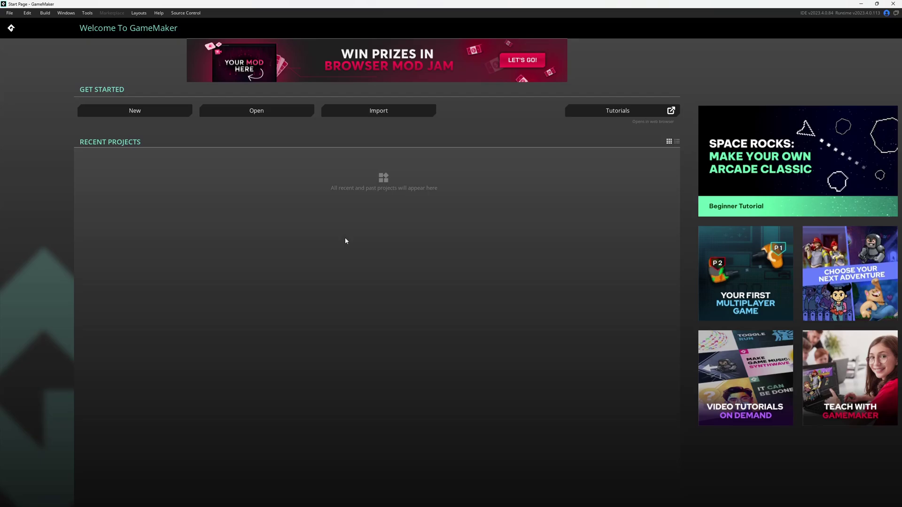
Step: Create a blank New Game project named 'My First Project'
click(158, 114)
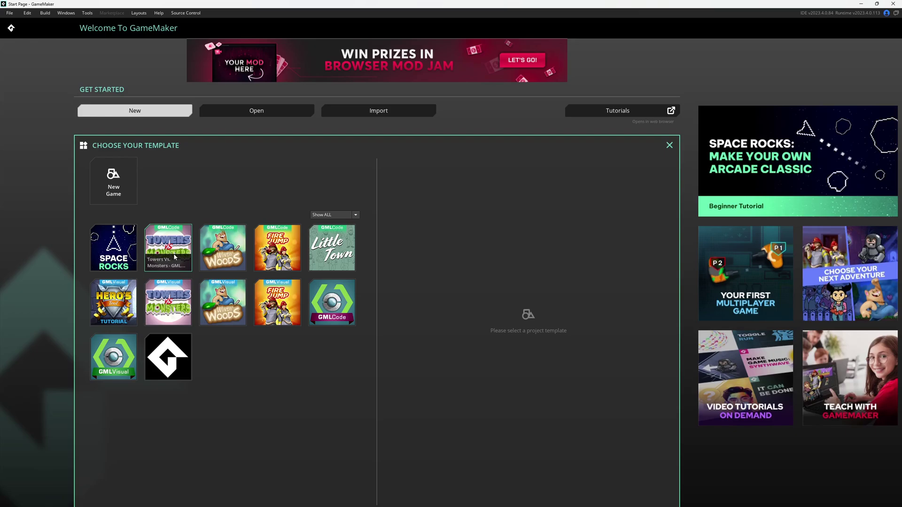
click(128, 170)
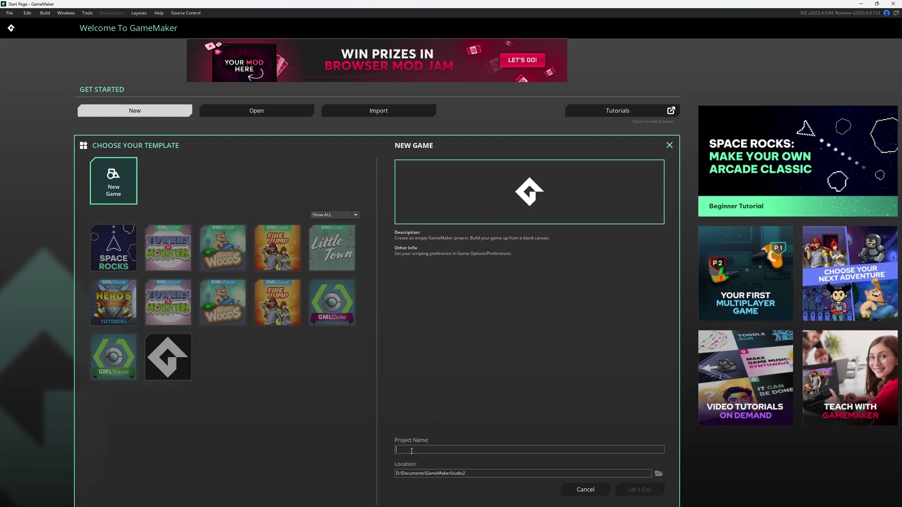
text(My First Project)
key(Return)
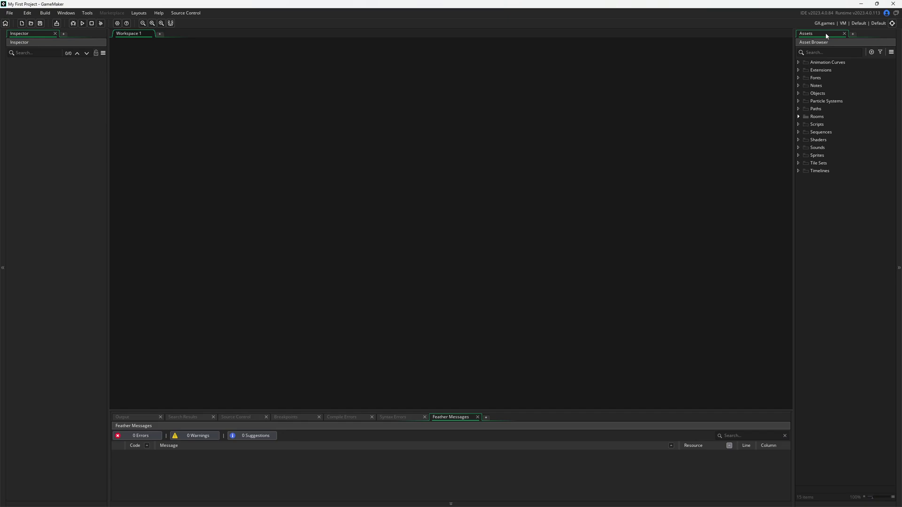
drag(826, 35, 465, 67)
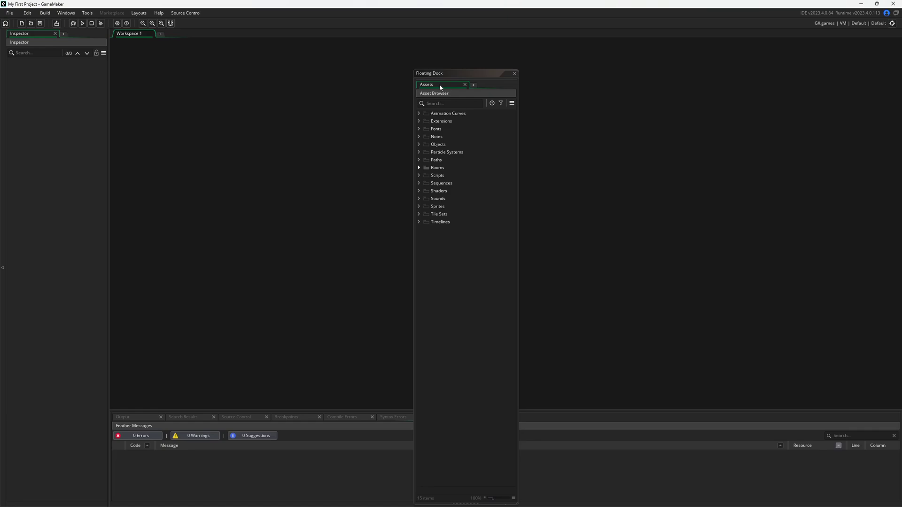
drag(442, 88, 74, 31)
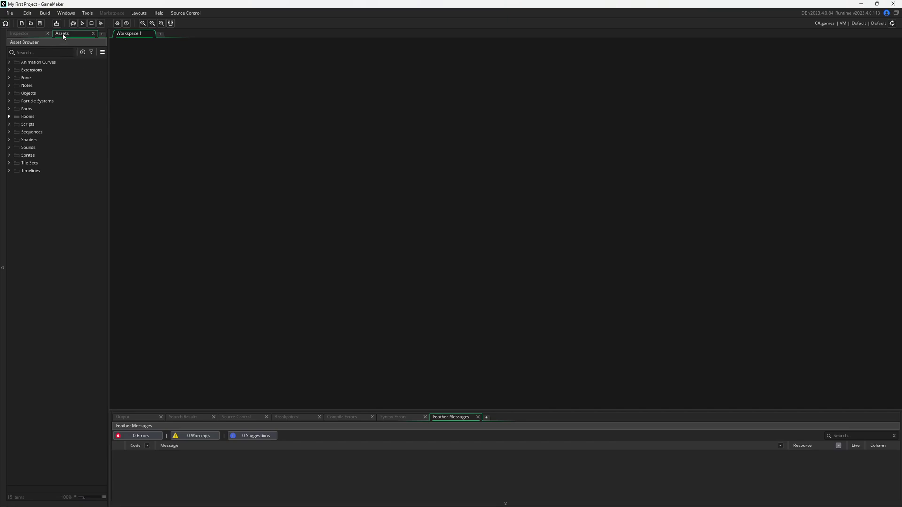
drag(64, 37, 900, 115)
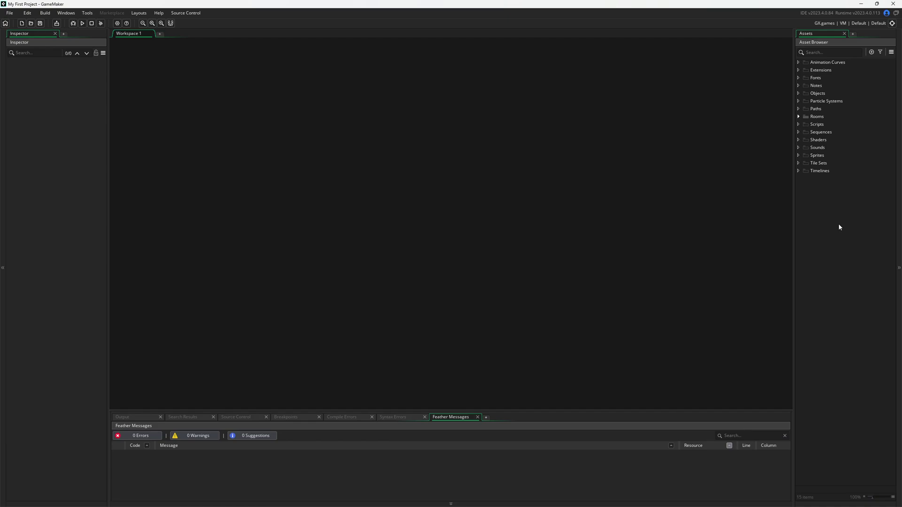
Step: Raise the Asset Browser zoom to 140% and drag its splitter left to widen it
click(830, 156)
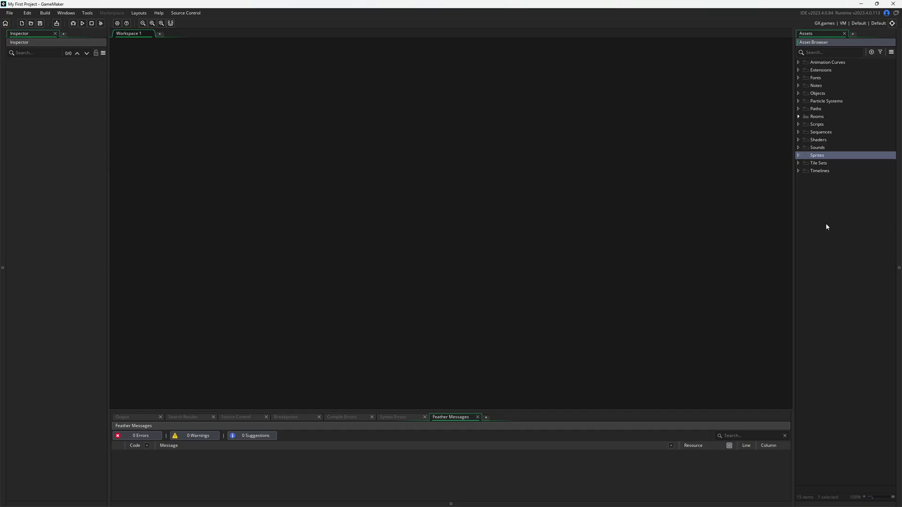
click(818, 264)
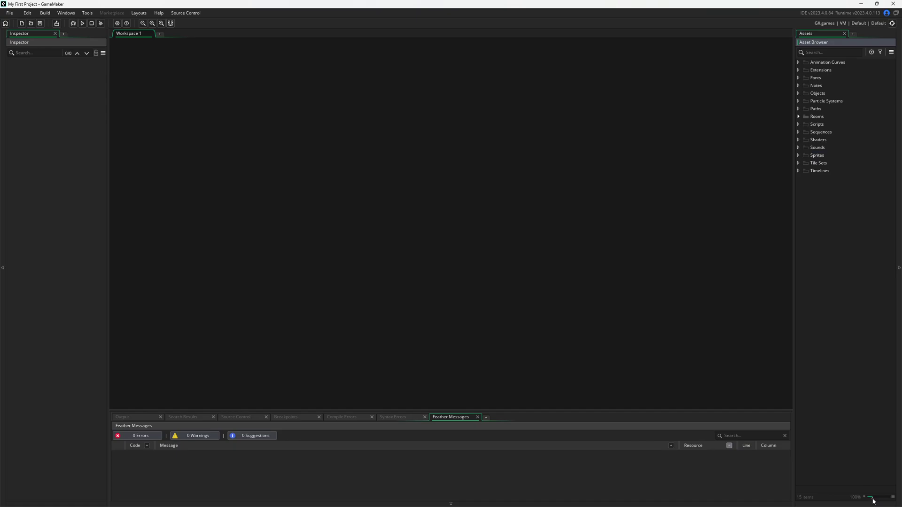
drag(873, 501, 880, 499)
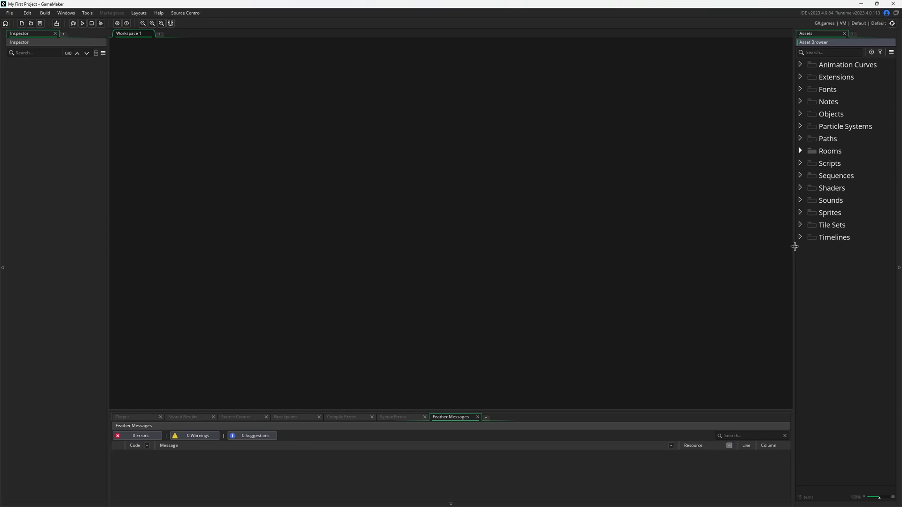
drag(795, 247, 765, 238)
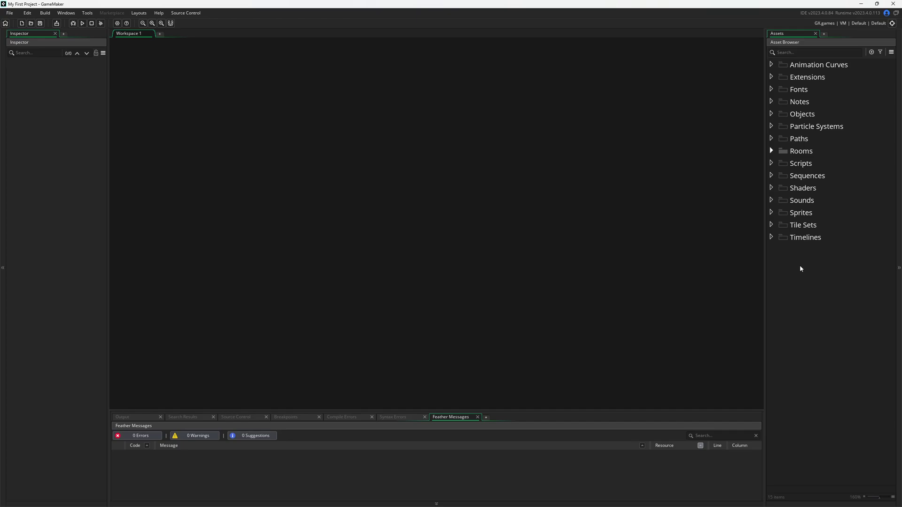
Step: Nest the Paths folder inside Particle Systems and narrow the Asset Browser slightly
click(791, 131)
click(794, 139)
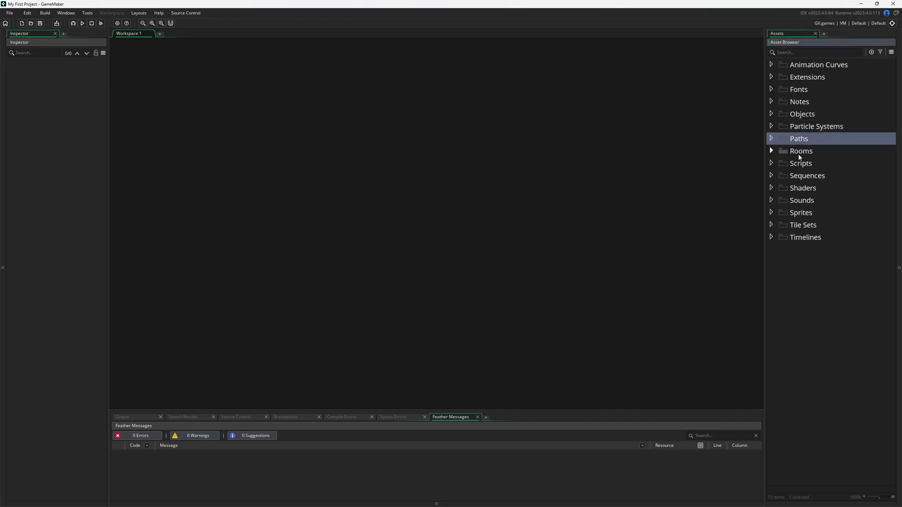
mouse_move(800, 140)
mouse_down()
mouse_move(799, 132)
mouse_move(805, 140)
mouse_up()
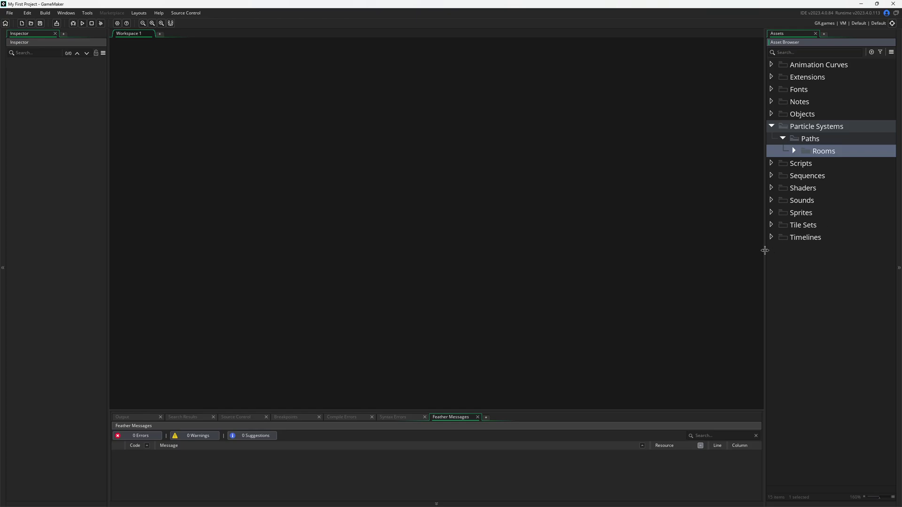
drag(766, 249, 773, 271)
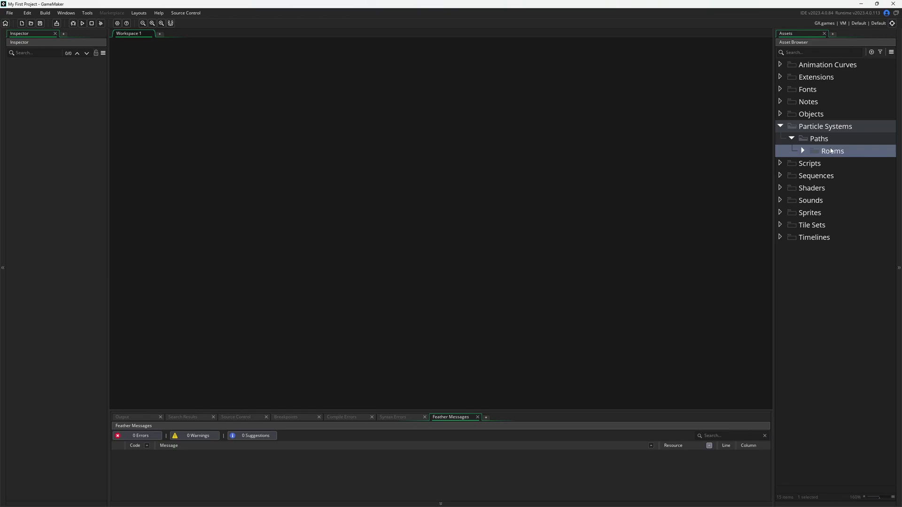
Step: Move the Paths folder back to the top level of the asset tree
click(829, 140)
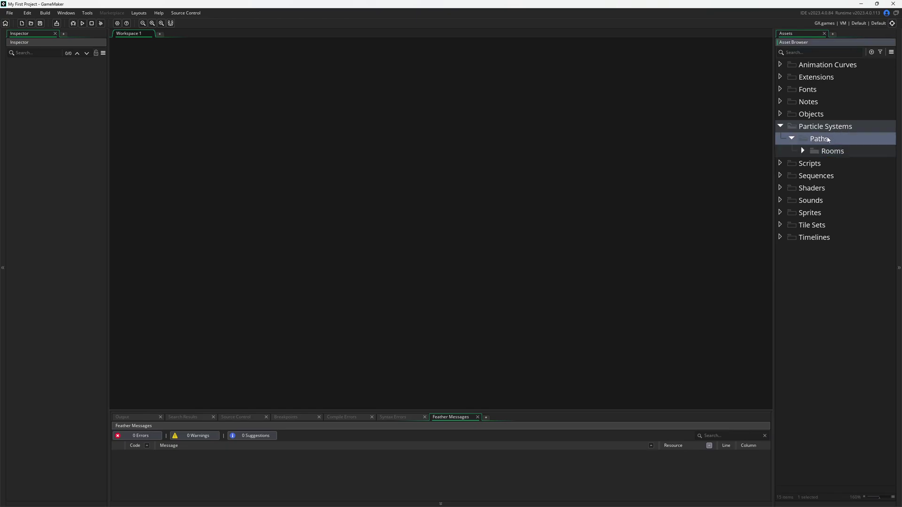
click(827, 128)
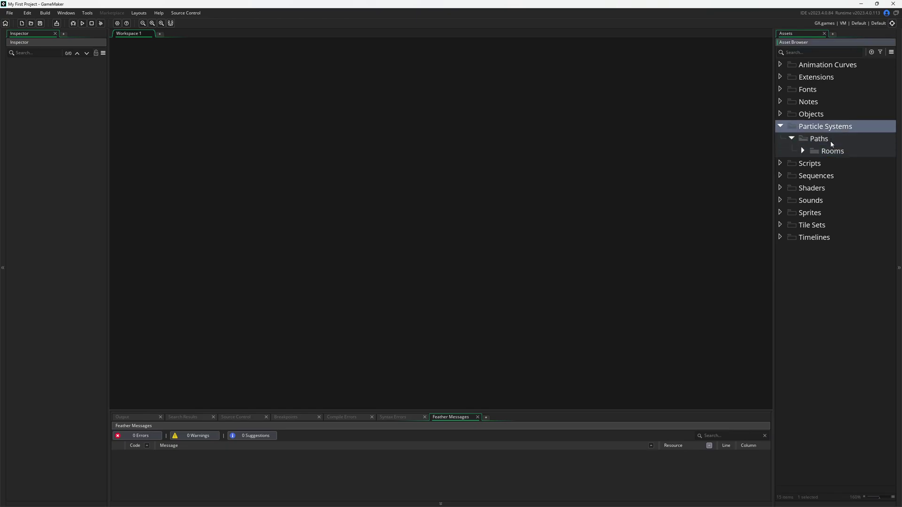
click(830, 140)
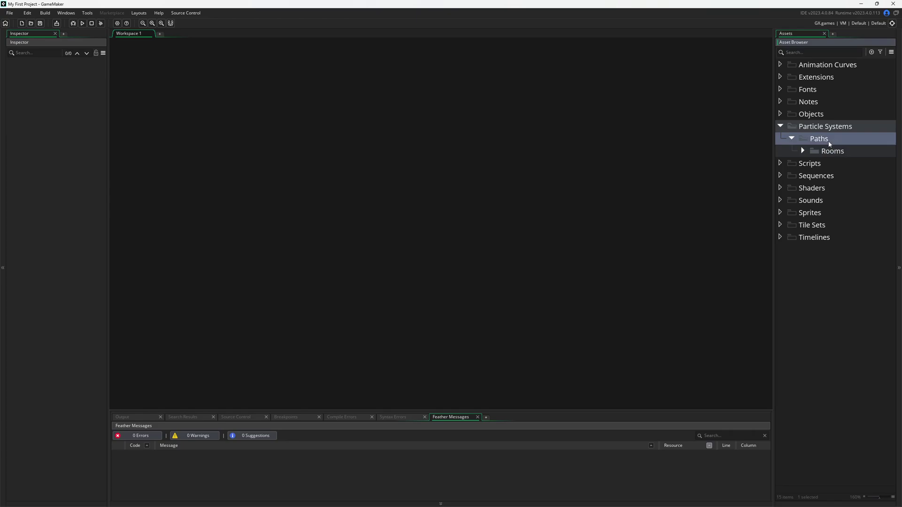
drag(830, 142, 781, 151)
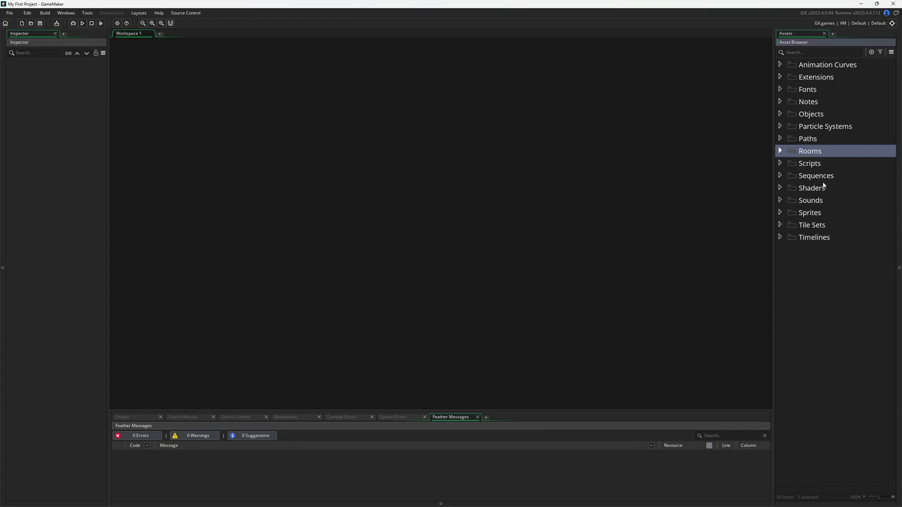
click(818, 266)
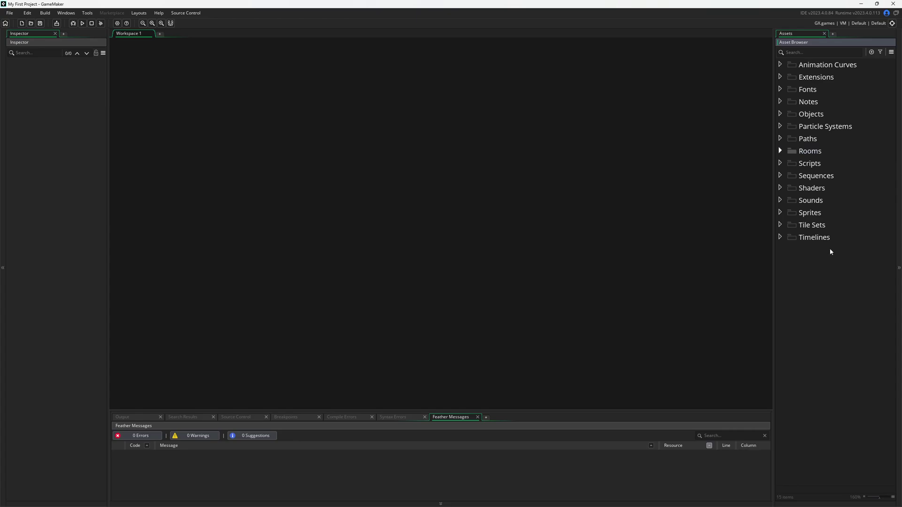
Step: Create Sprite1 in the Sprites folder, moving it into Tile Sets and back
click(814, 216)
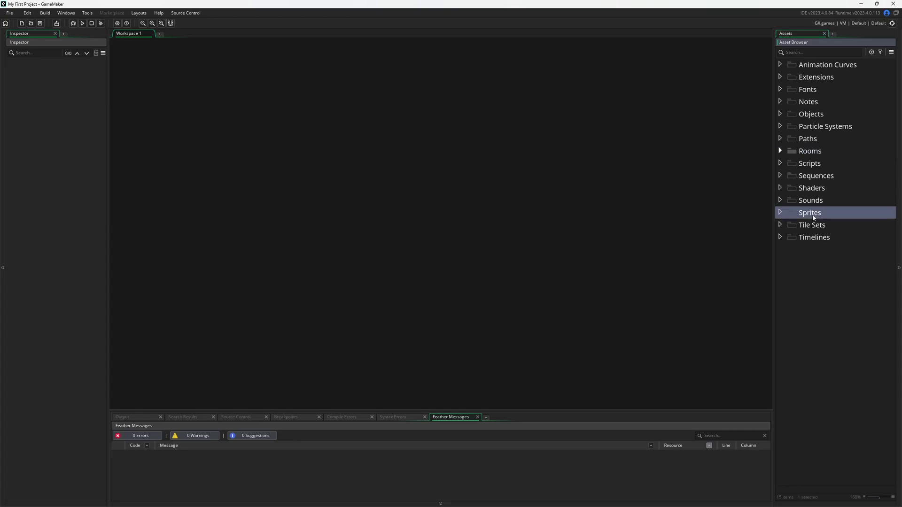
right_click(841, 216)
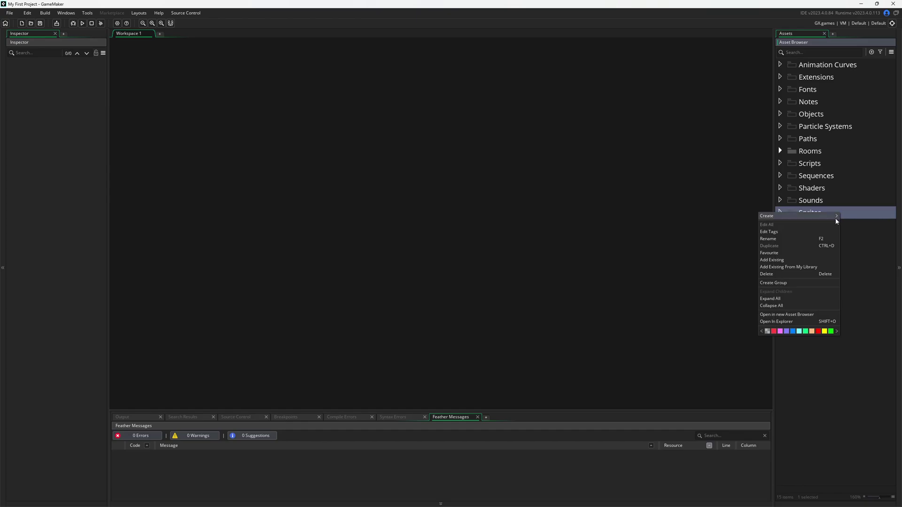
mouse_move(835, 219)
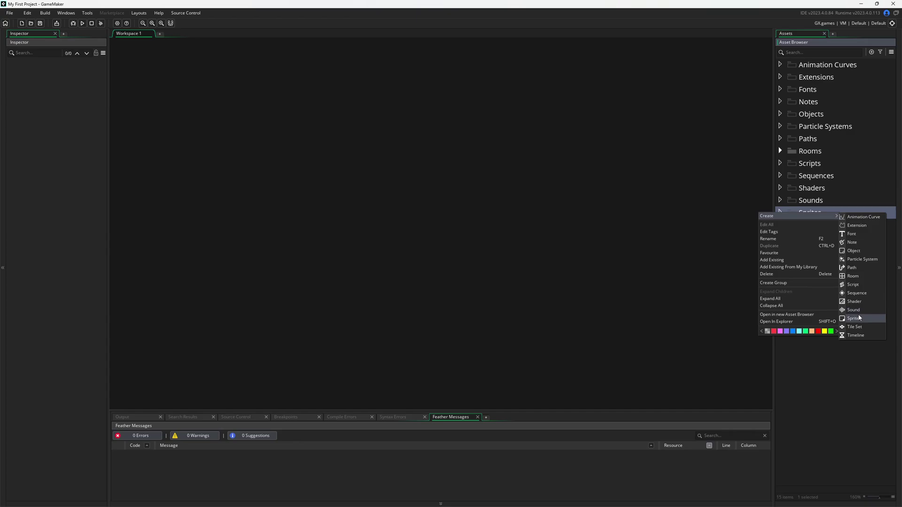
click(854, 319)
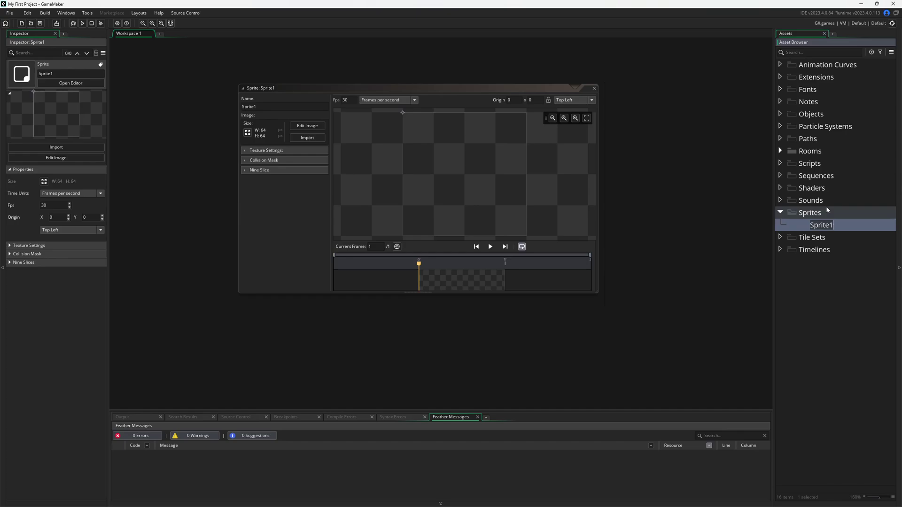
click(816, 228)
drag(816, 229, 813, 240)
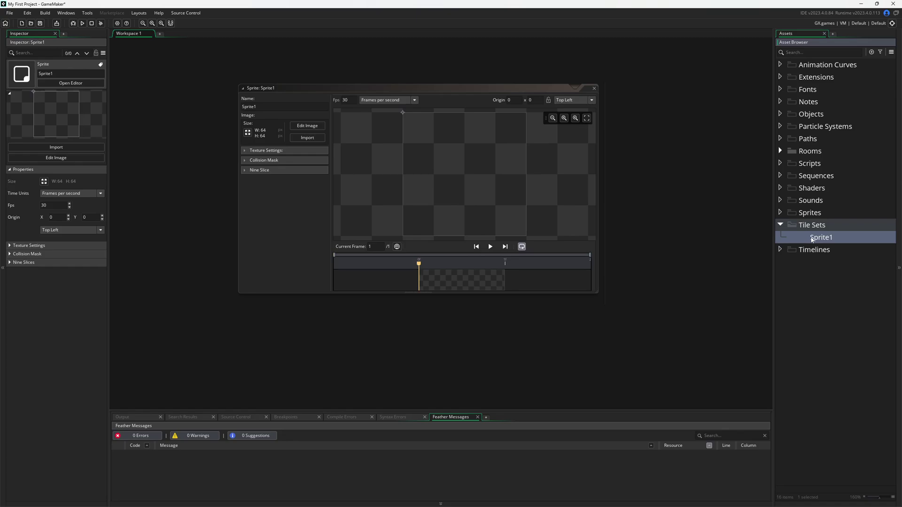
drag(813, 240, 816, 218)
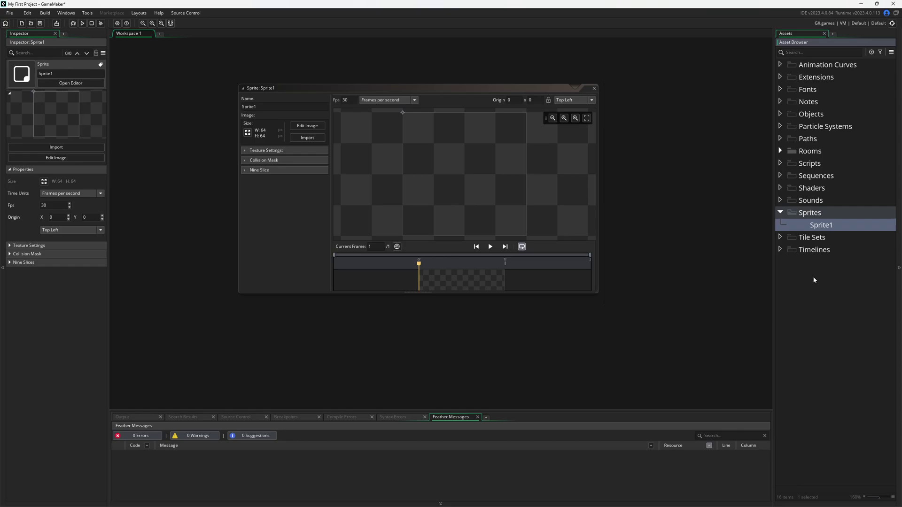
Step: Add three Objects at once through the Create Asset chooser, making Object1 to Object3
right_click(817, 115)
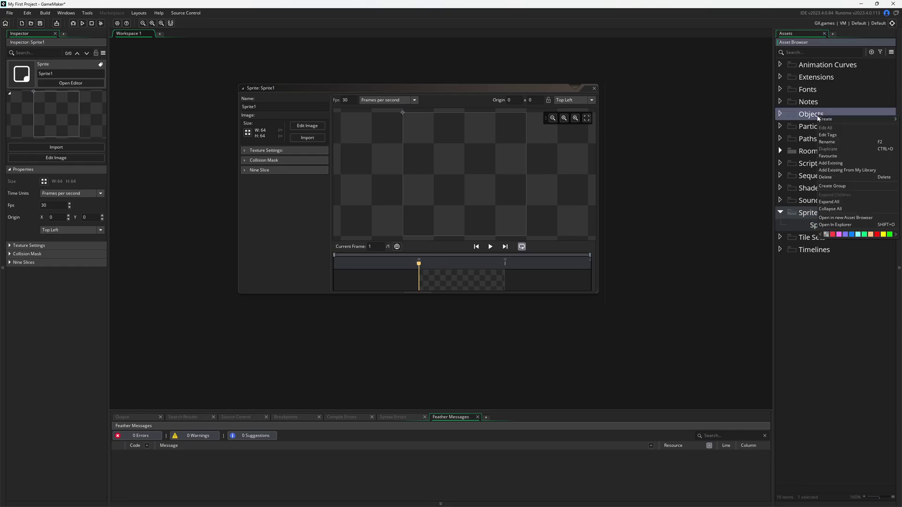
mouse_move(835, 123)
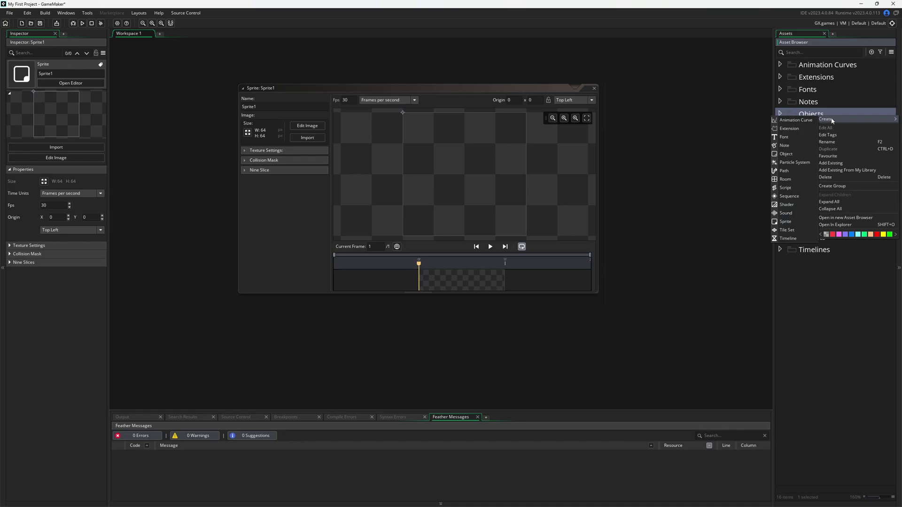
click(825, 113)
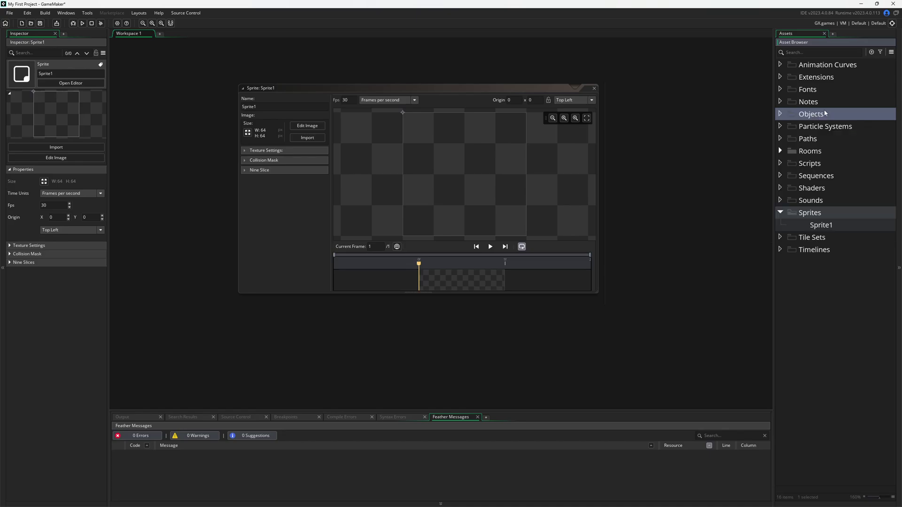
click(871, 53)
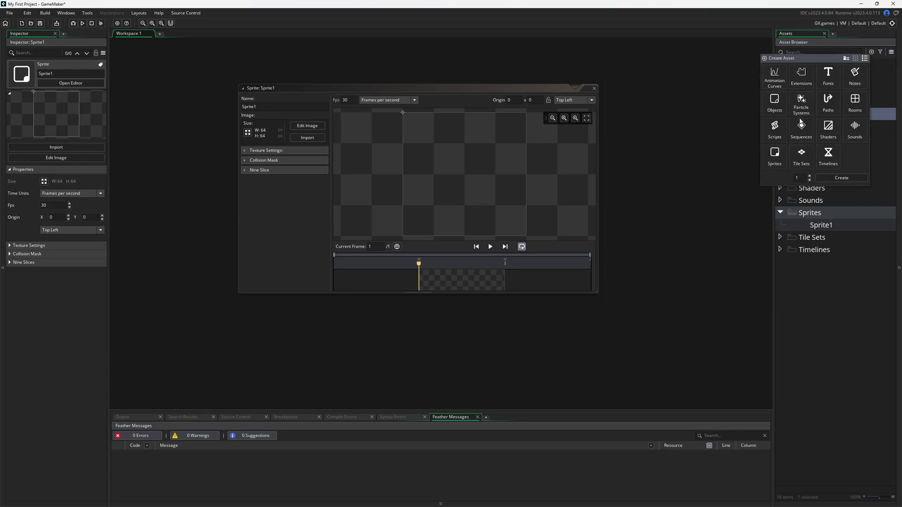
click(774, 102)
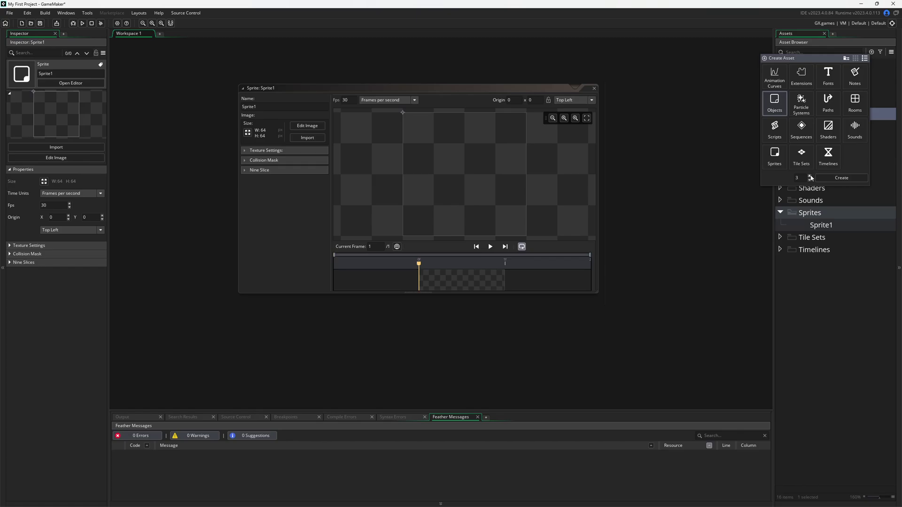
click(837, 179)
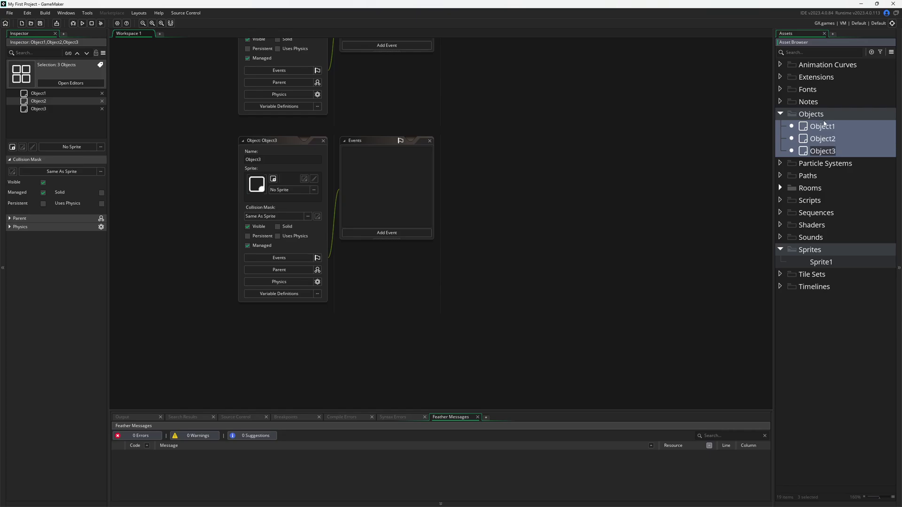
Step: Delete Object1 with the Delete key and confirm
click(827, 128)
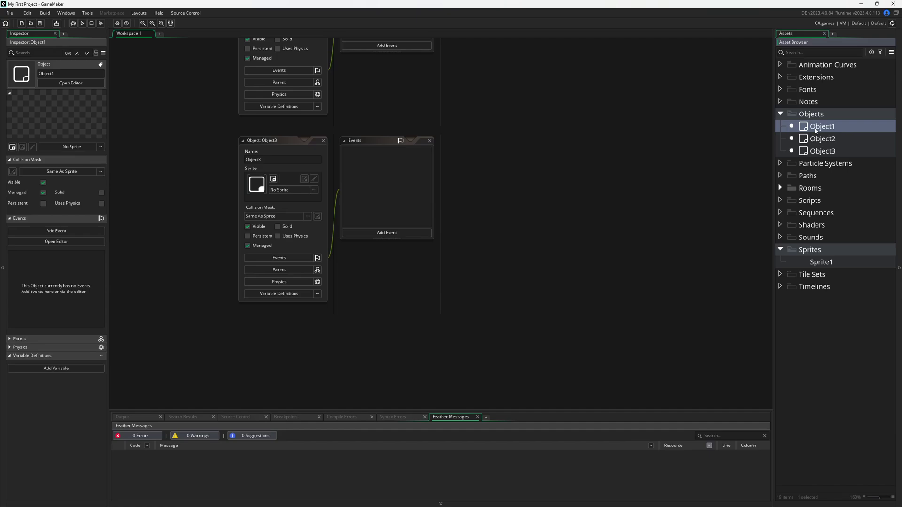
key(Delete)
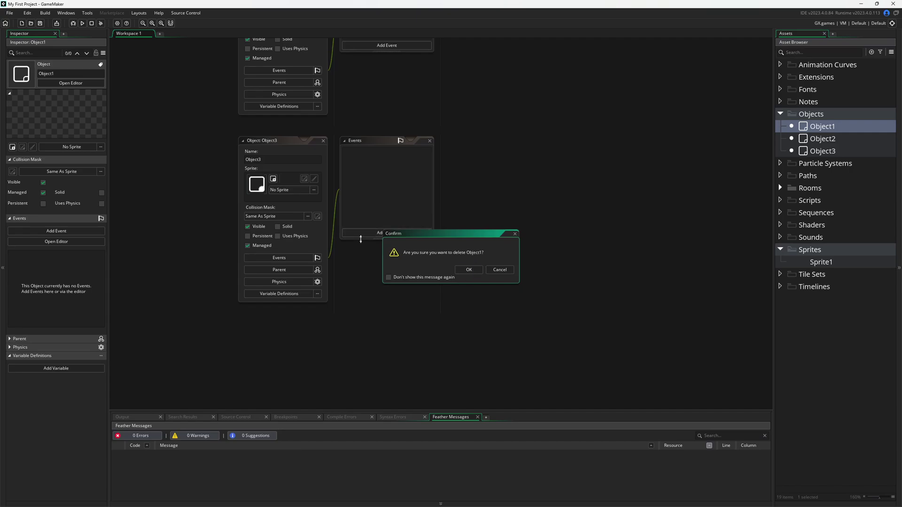
click(460, 271)
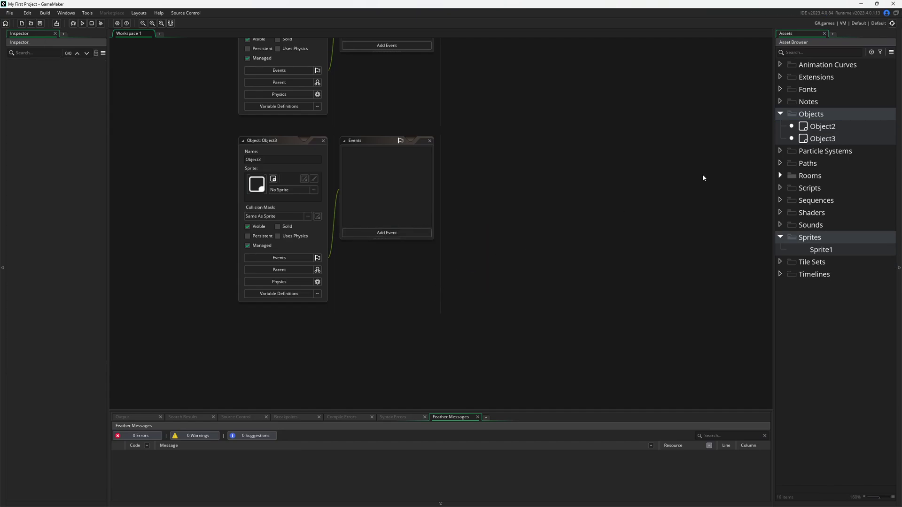
Step: Delete Object2 from its right-click menu and confirm
click(815, 127)
right_click(814, 127)
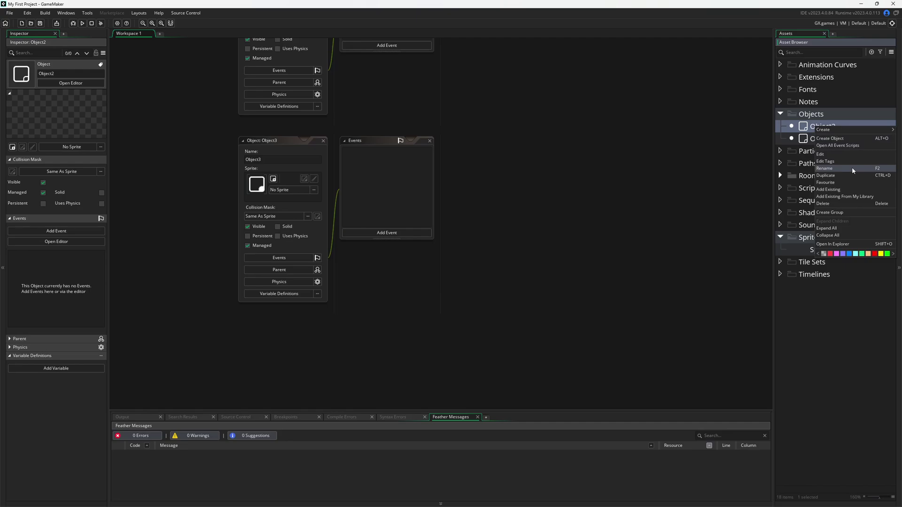
click(852, 205)
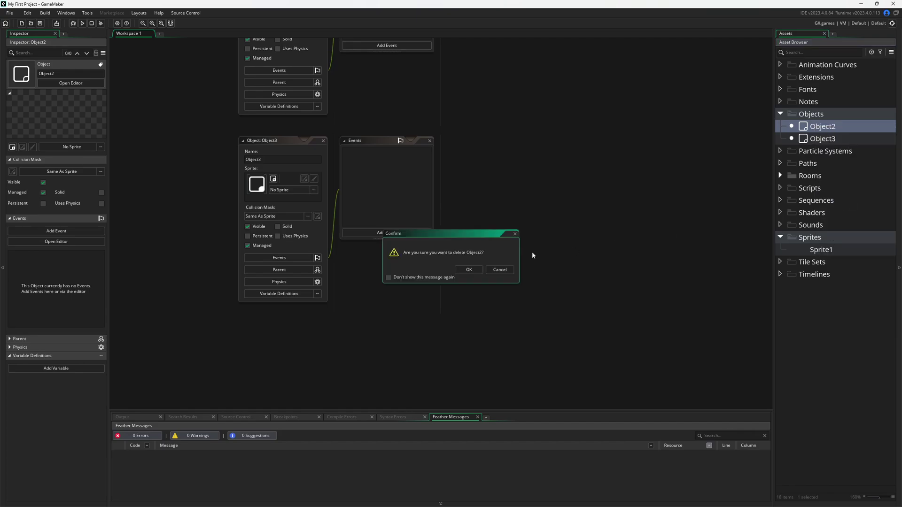
click(464, 271)
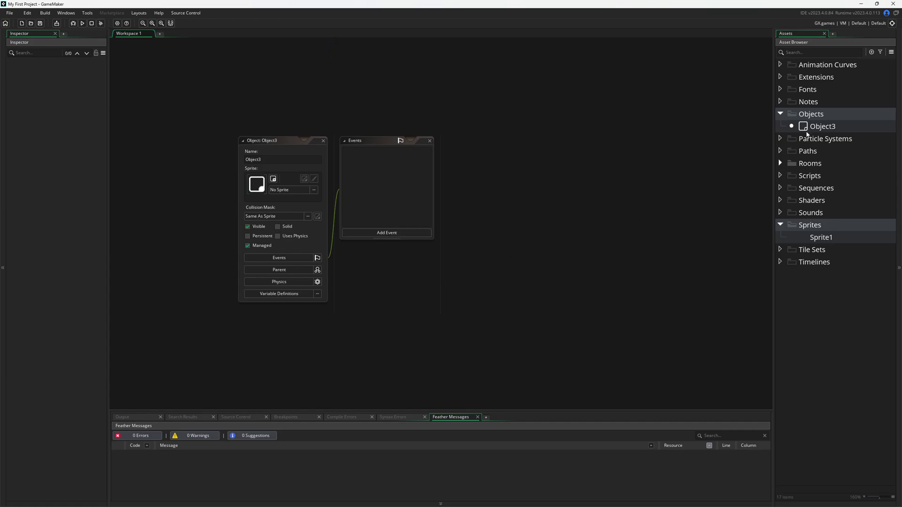
Step: Pan the workspace and open Sprite1's editor above Object3's windows
click(821, 239)
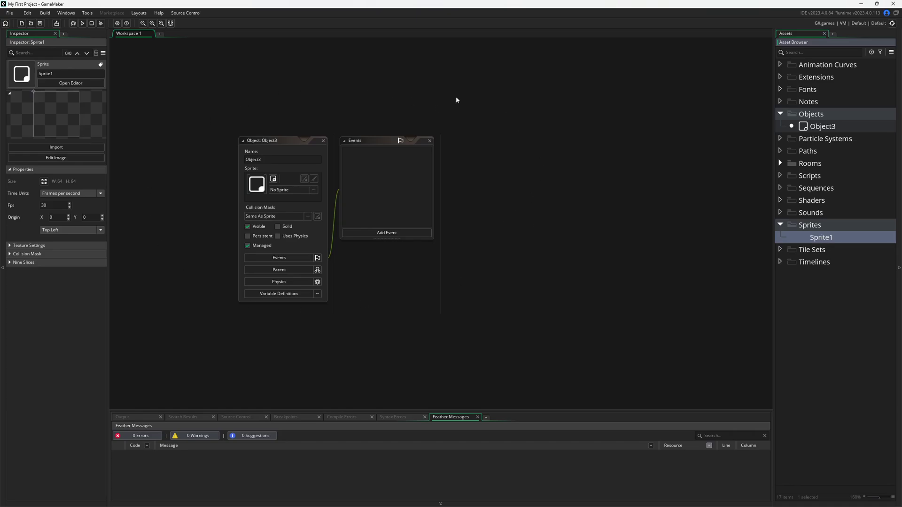
click(259, 142)
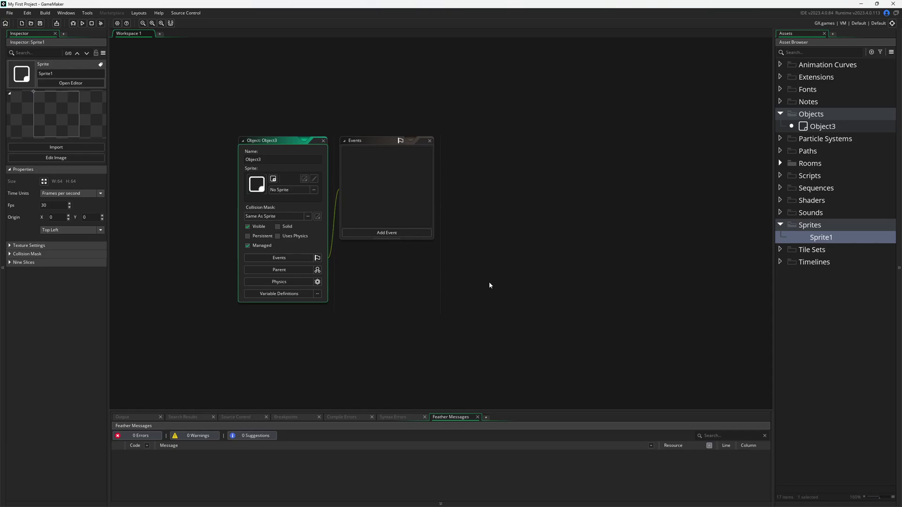
middle_drag(469, 281, 380, 251)
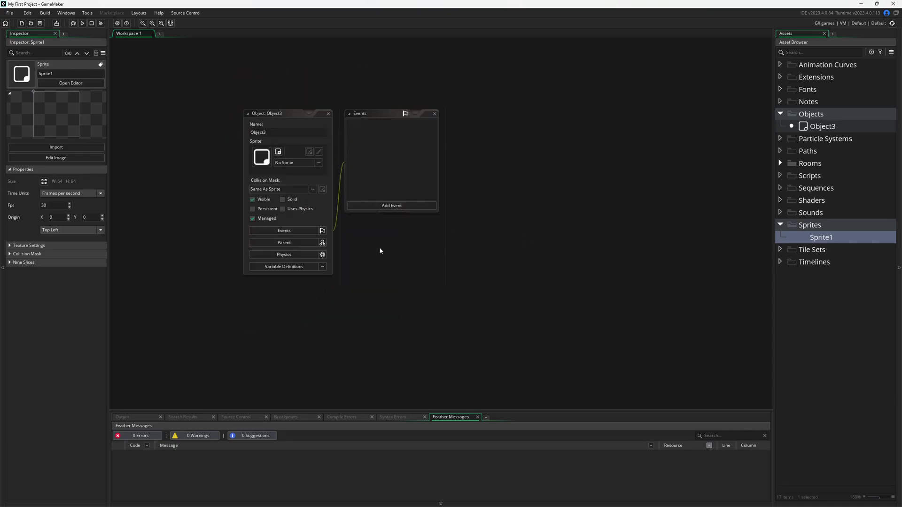
double_click(809, 241)
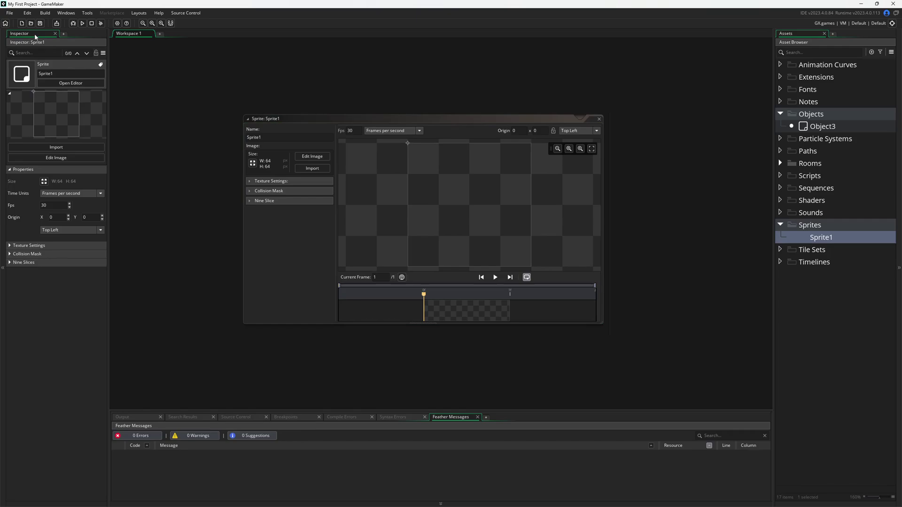
Step: Bring Object3's editor back into view in the workspace
click(814, 127)
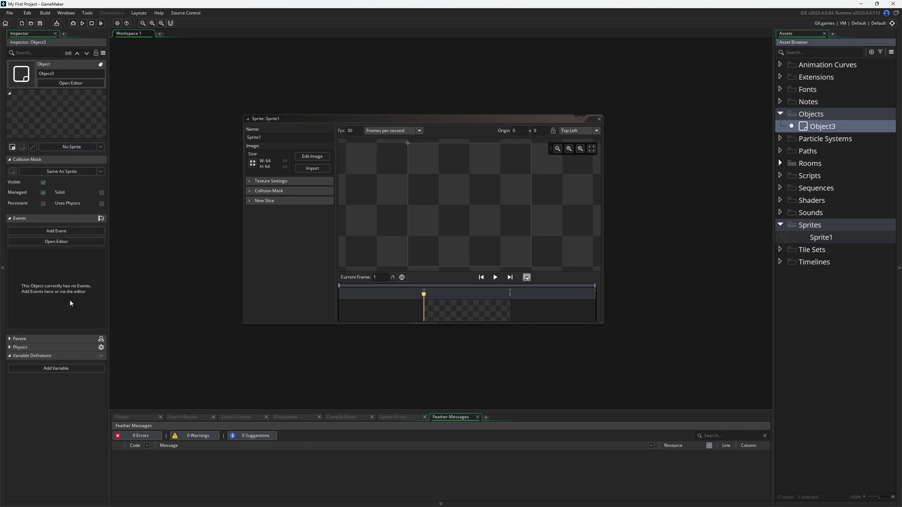
click(807, 240)
double_click(818, 127)
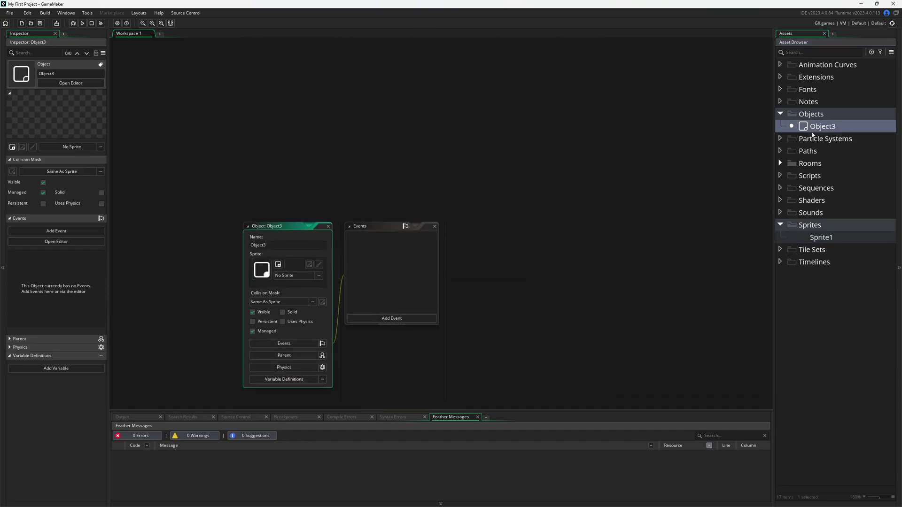
scroll(489, 150, up, 10)
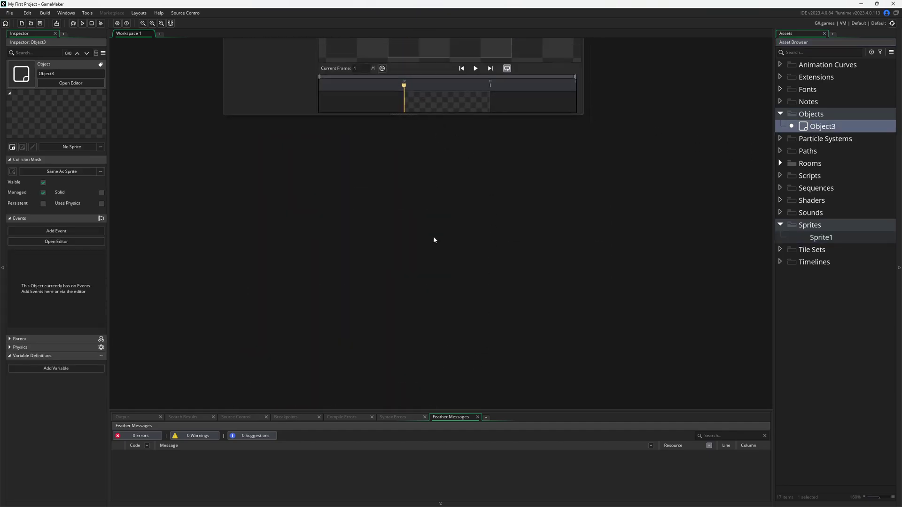
scroll(430, 282, up, 3)
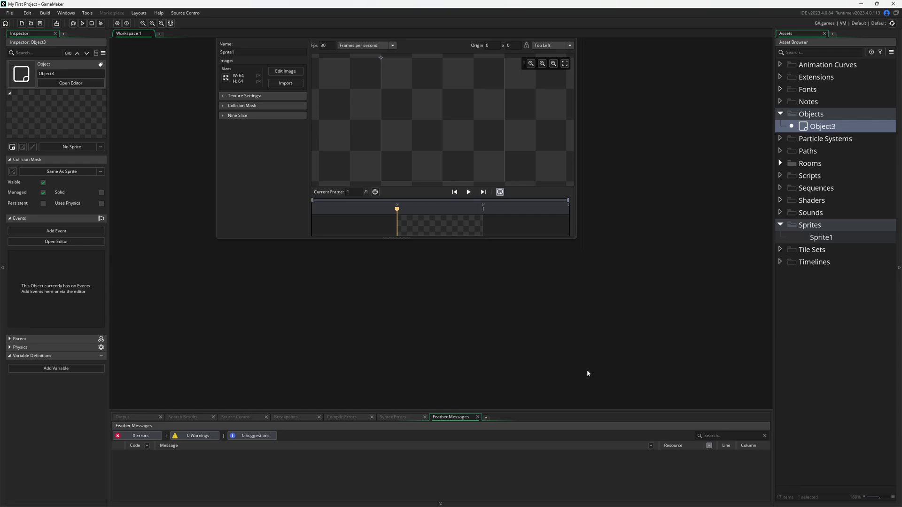
scroll(587, 374, down, 10)
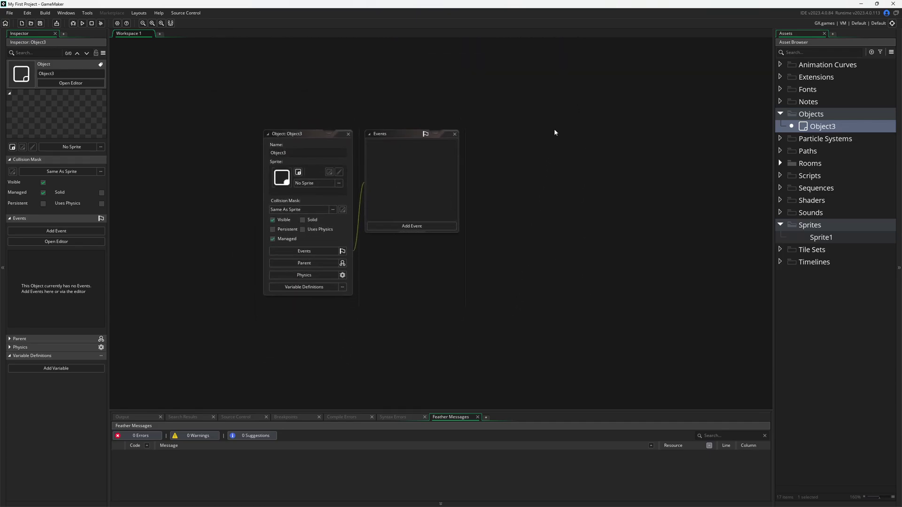
Step: Open Sprite1's blank 64×64 image through Edit Image in the Inspector
click(821, 238)
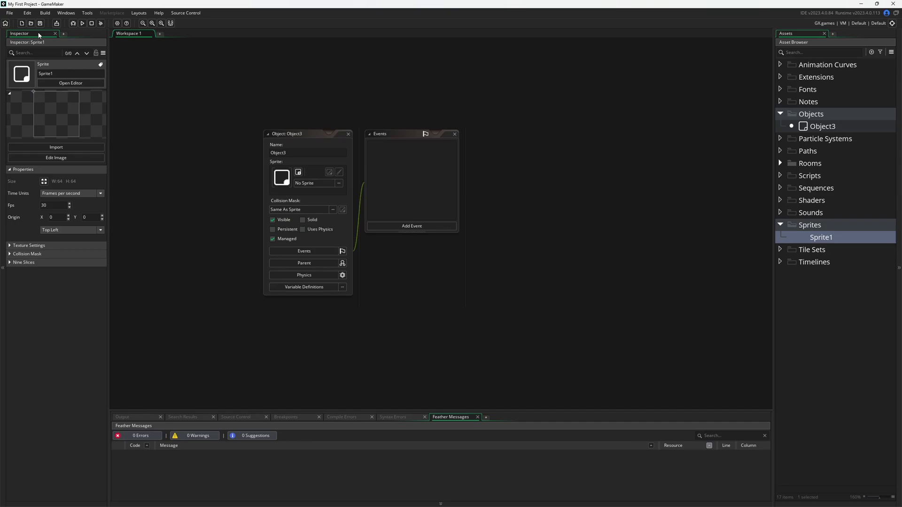
click(63, 159)
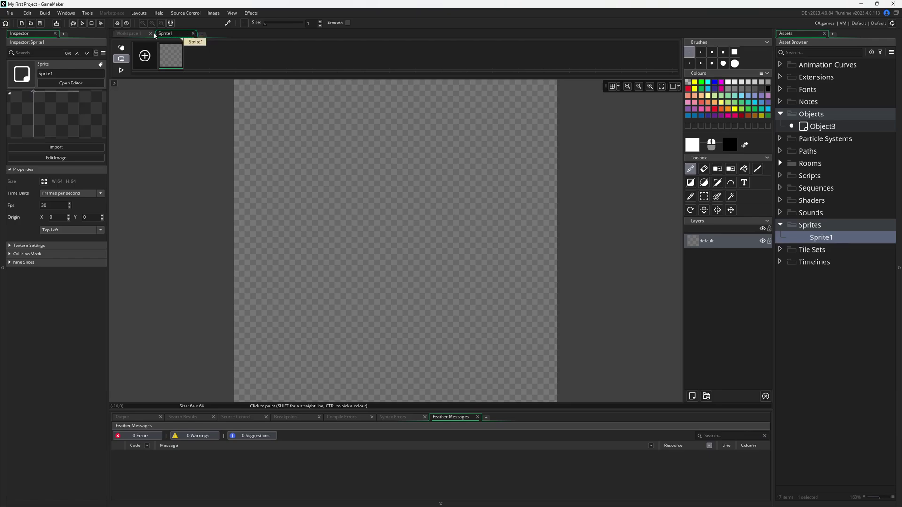
click(130, 35)
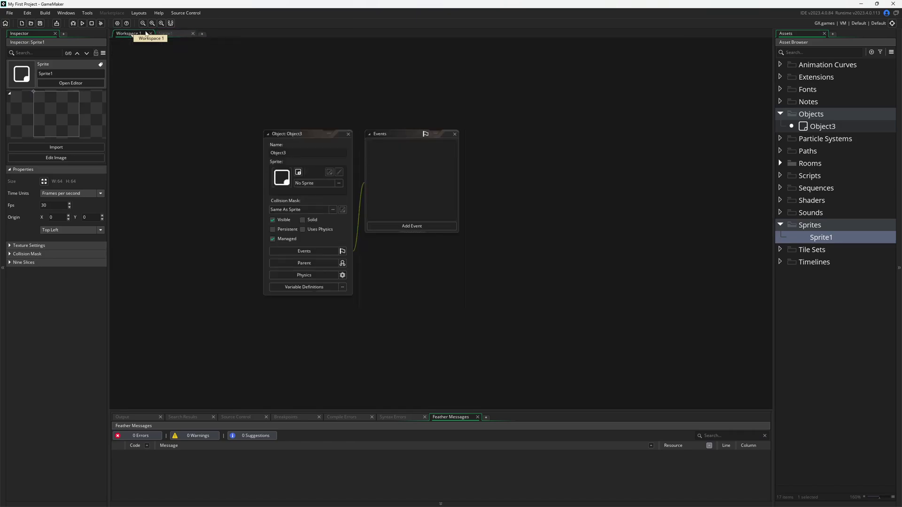
click(173, 33)
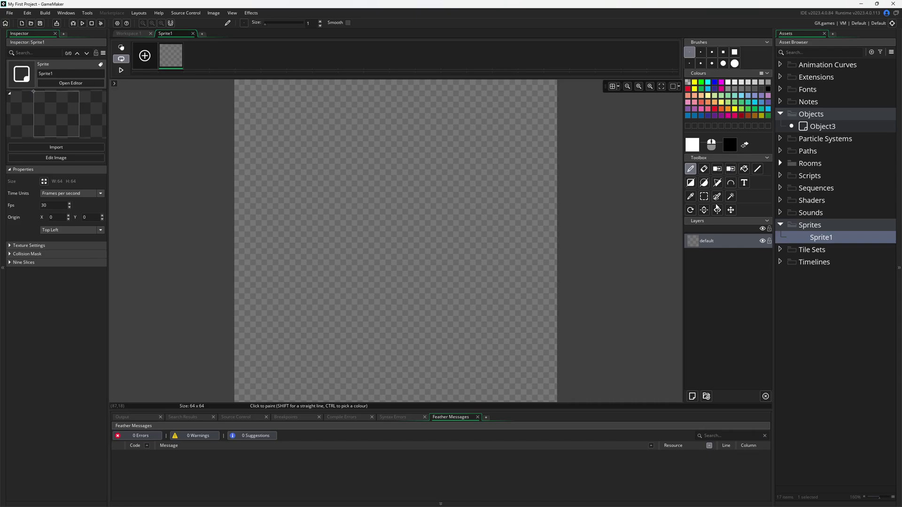
Step: Fill Sprite1's whole canvas with red using the Fill tool
click(744, 169)
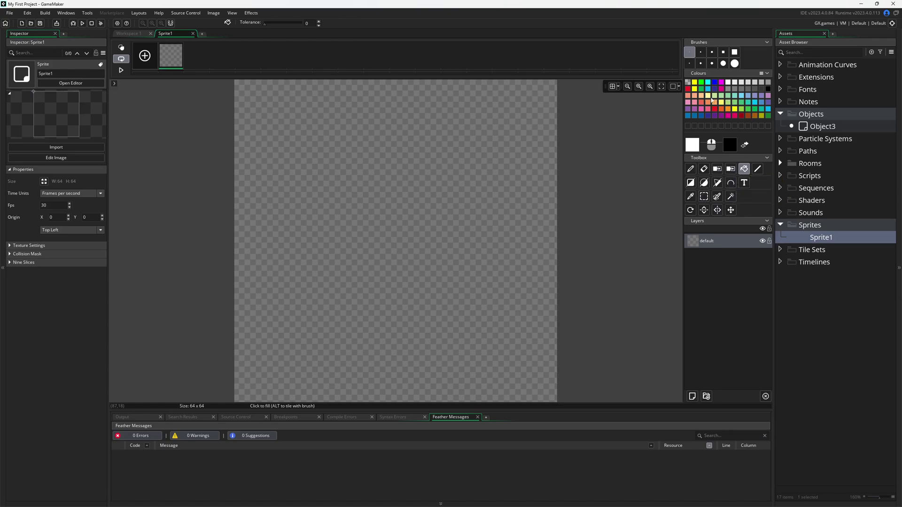
click(689, 89)
click(439, 196)
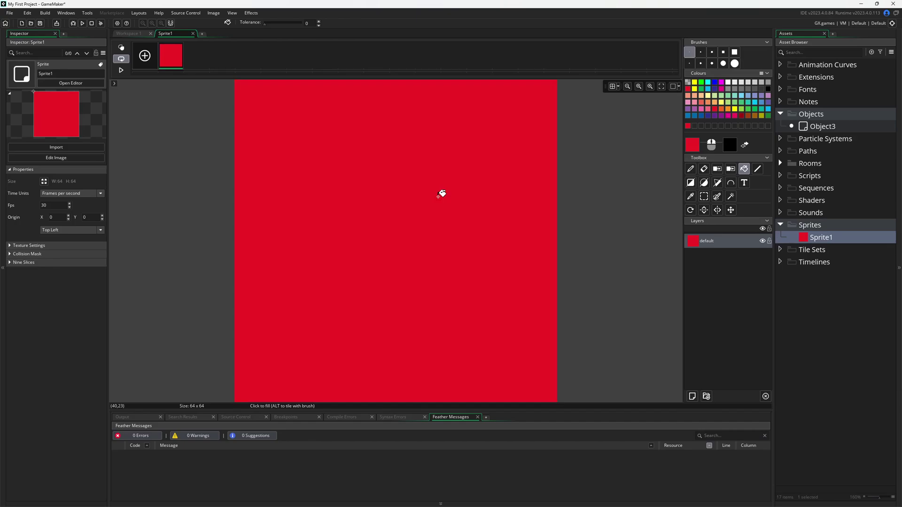
Step: Darken the paint colour to 7F0E13 and refill the canvas with it
click(691, 149)
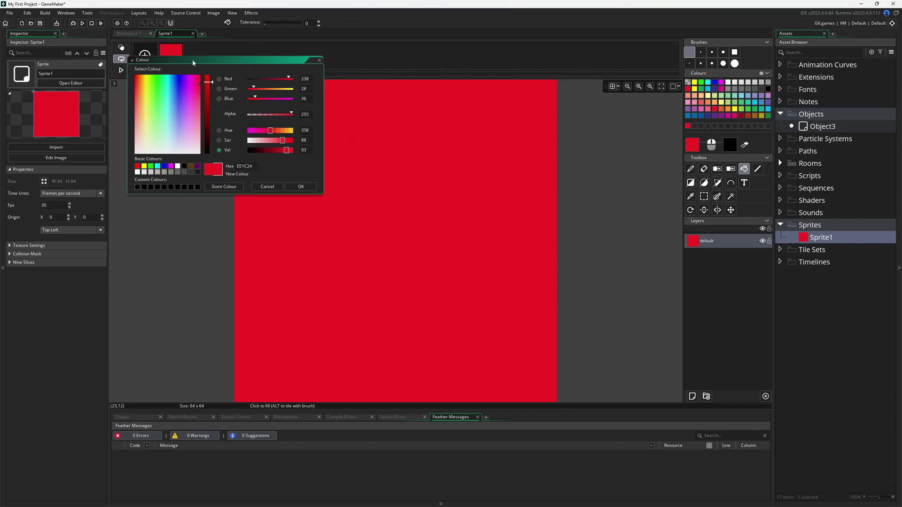
drag(197, 59, 345, 160)
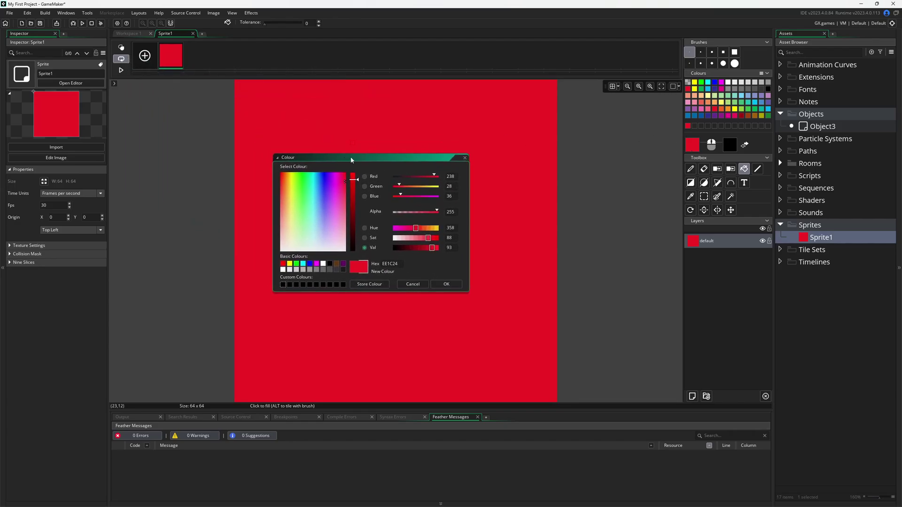
drag(432, 247, 415, 249)
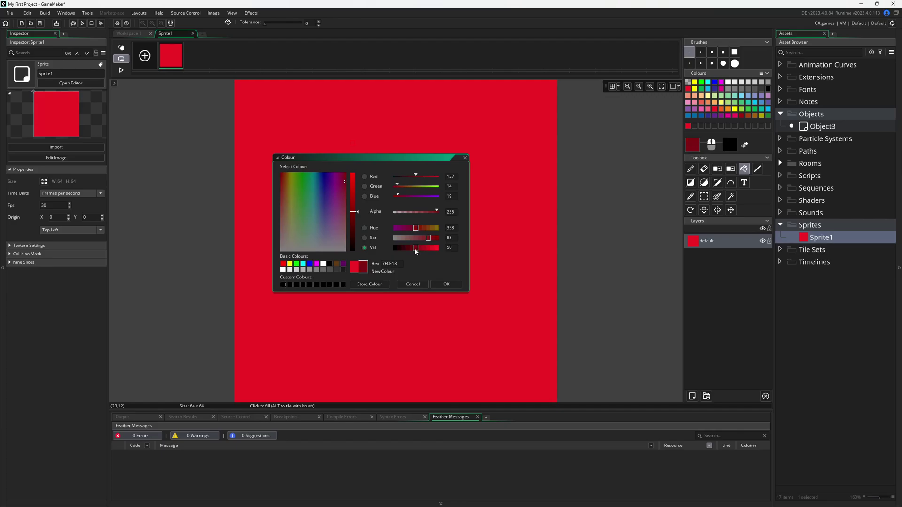
click(439, 283)
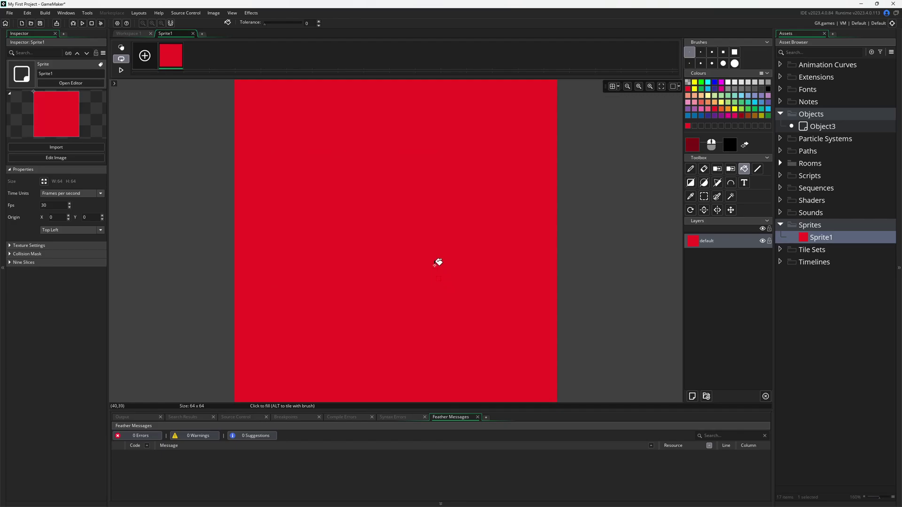
click(404, 202)
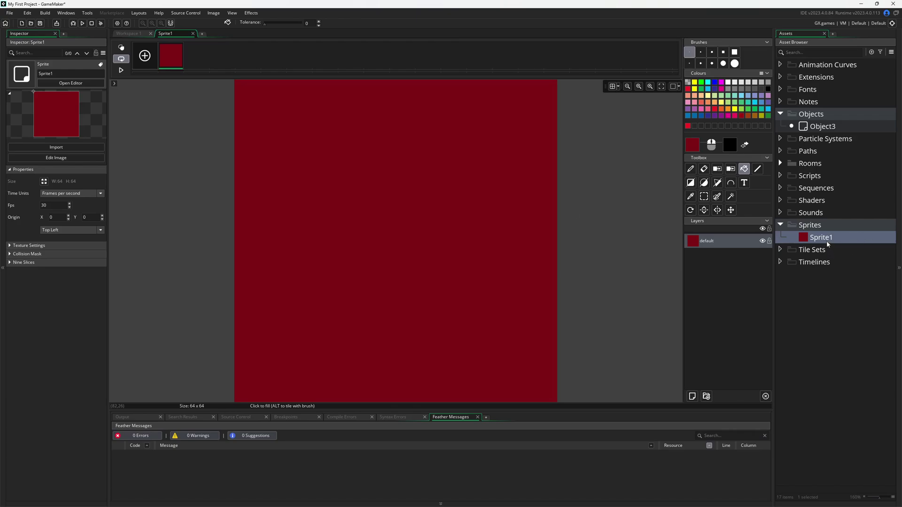
Step: Assign the 64×64 dark red Sprite1 to Object3's Sprite slot by dragging it from the Asset Browser
click(192, 34)
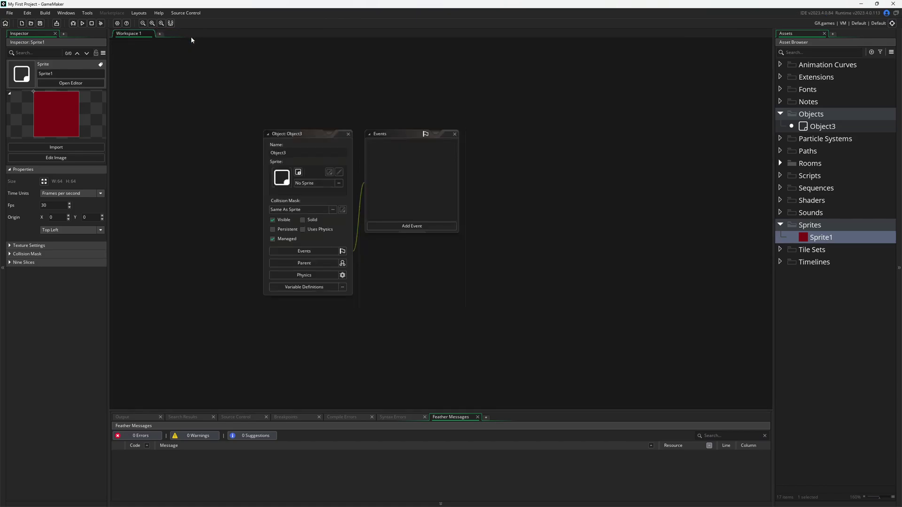
click(298, 135)
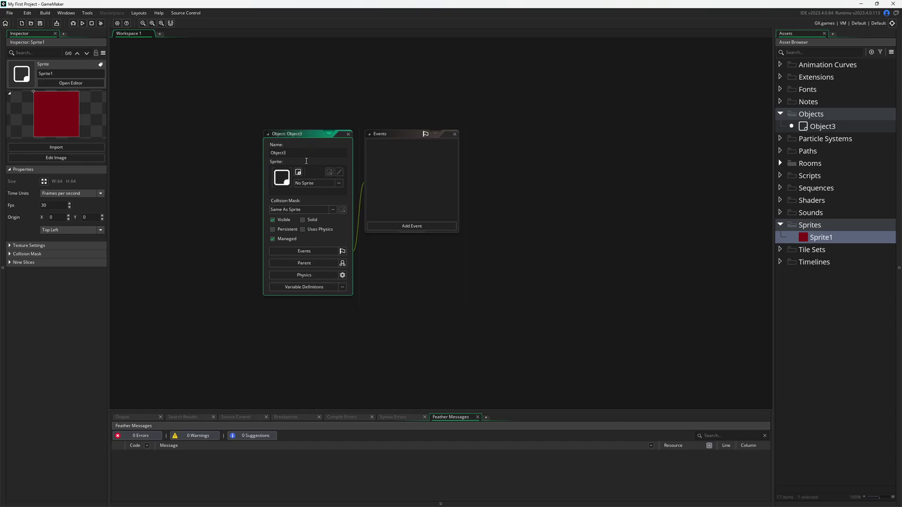
click(326, 183)
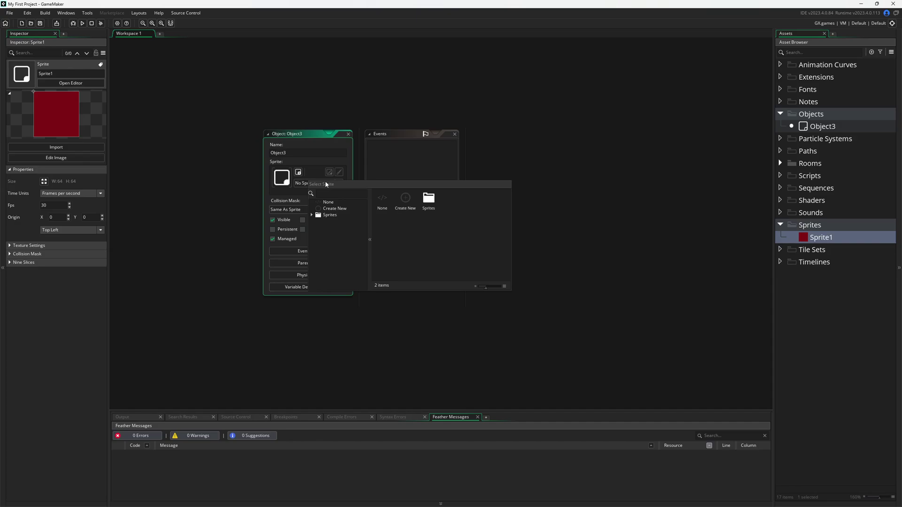
double_click(434, 204)
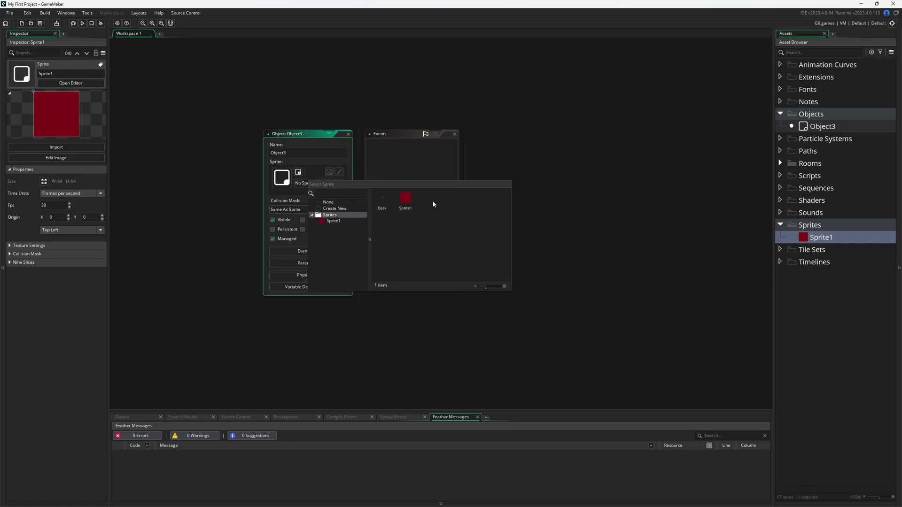
click(406, 198)
double_click(407, 199)
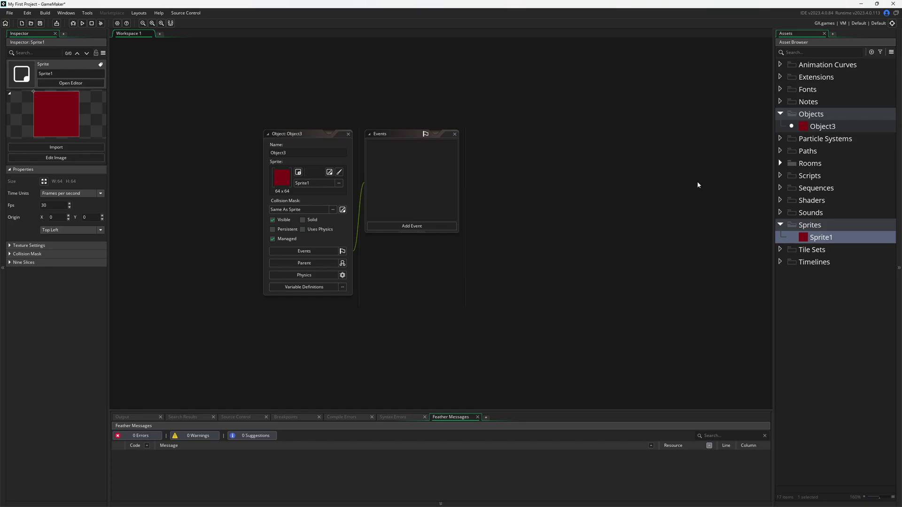
click(313, 185)
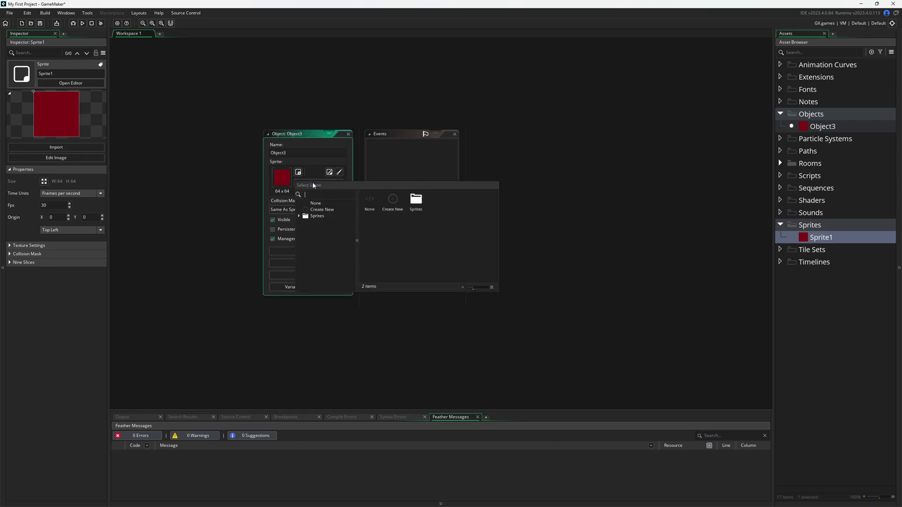
double_click(369, 201)
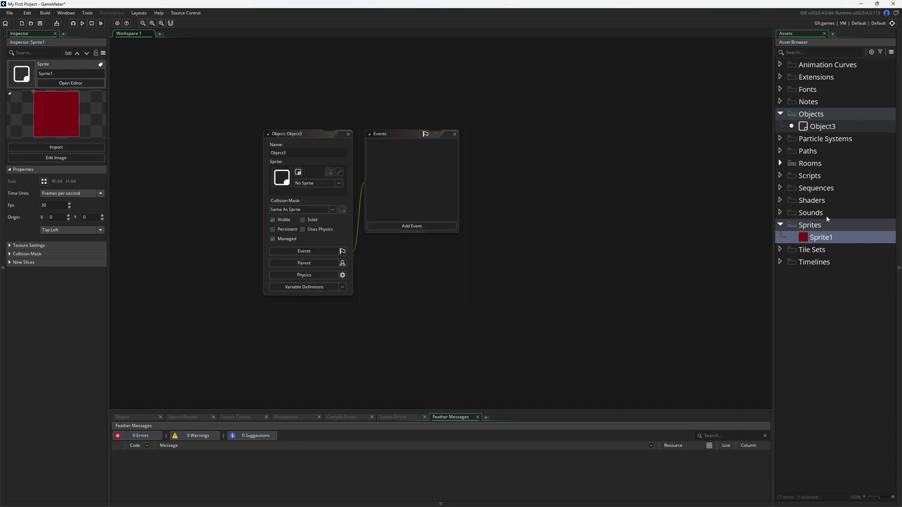
drag(831, 238, 306, 188)
click(305, 138)
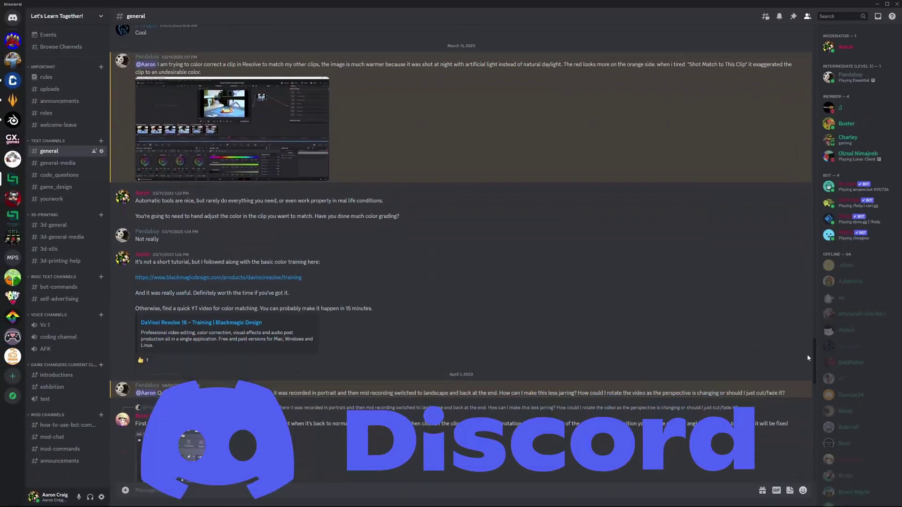
Step: Scroll through the messages in the Discord server's #general and #code_questions channels
drag(807, 356, 808, 379)
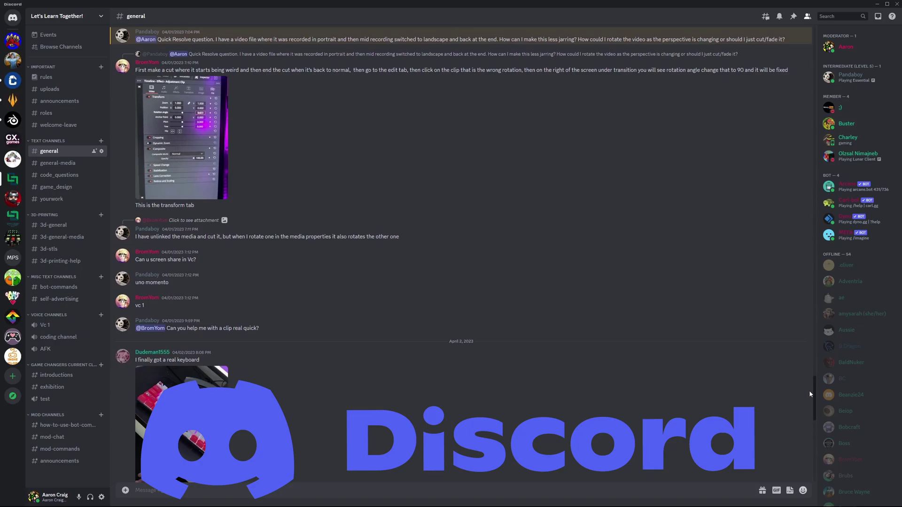
scroll(810, 393, down, 8)
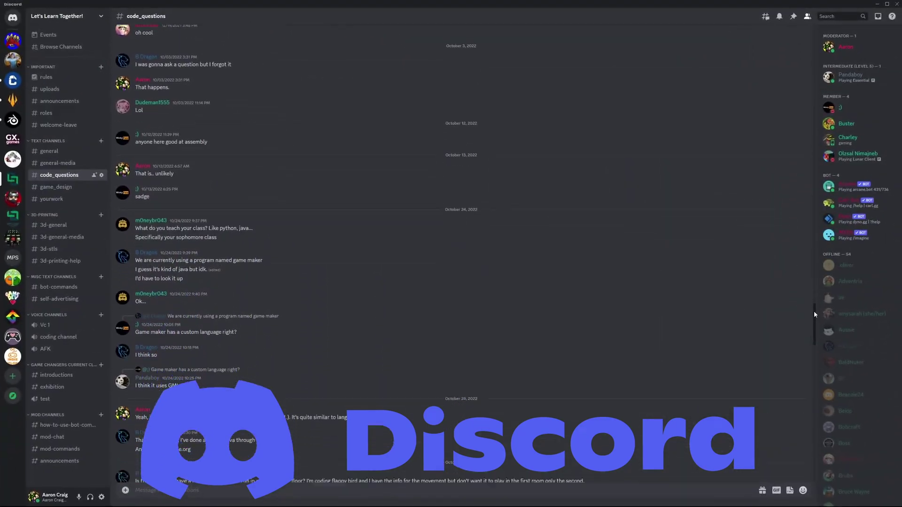
drag(814, 313, 824, 416)
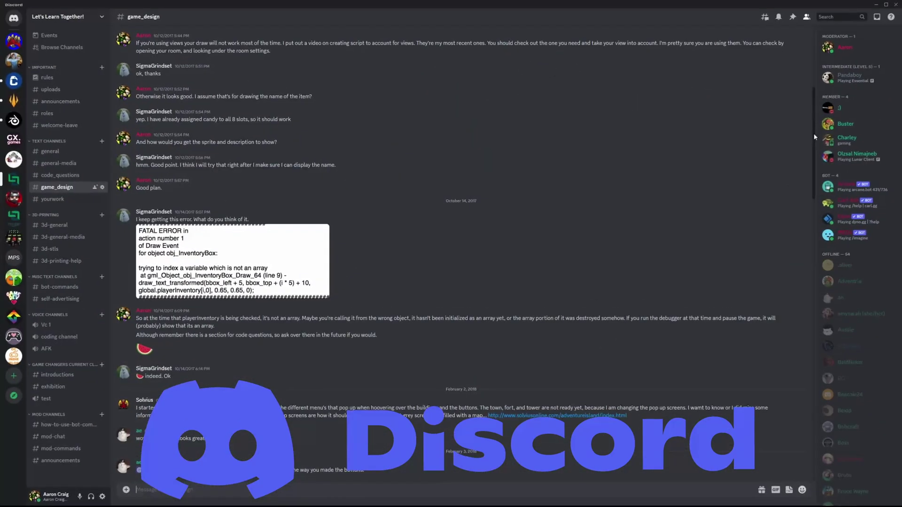
drag(813, 126, 819, 428)
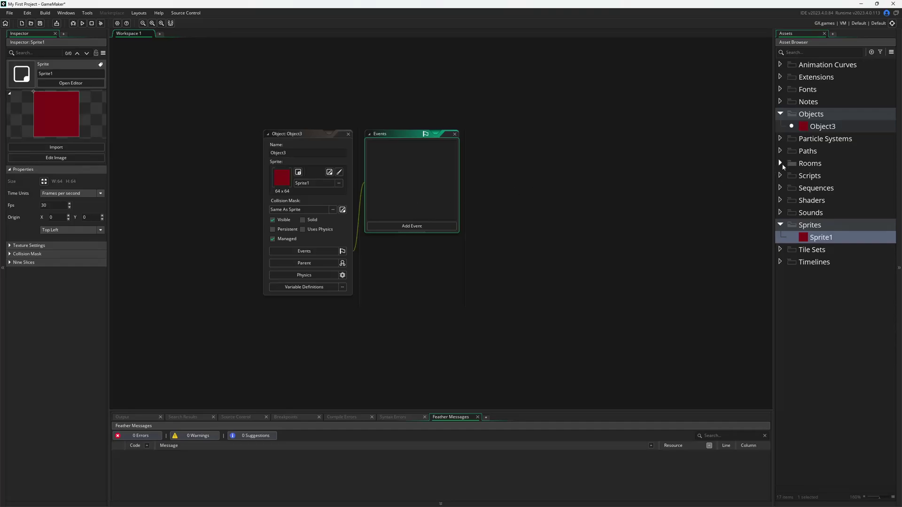
Step: Expand the Rooms folder and select Room1 to view its 1366×768 room settings
click(781, 164)
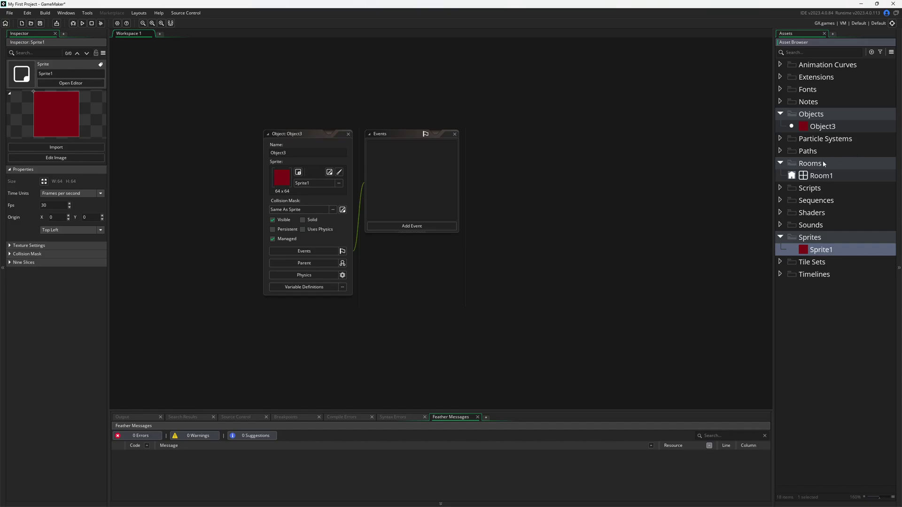
click(864, 182)
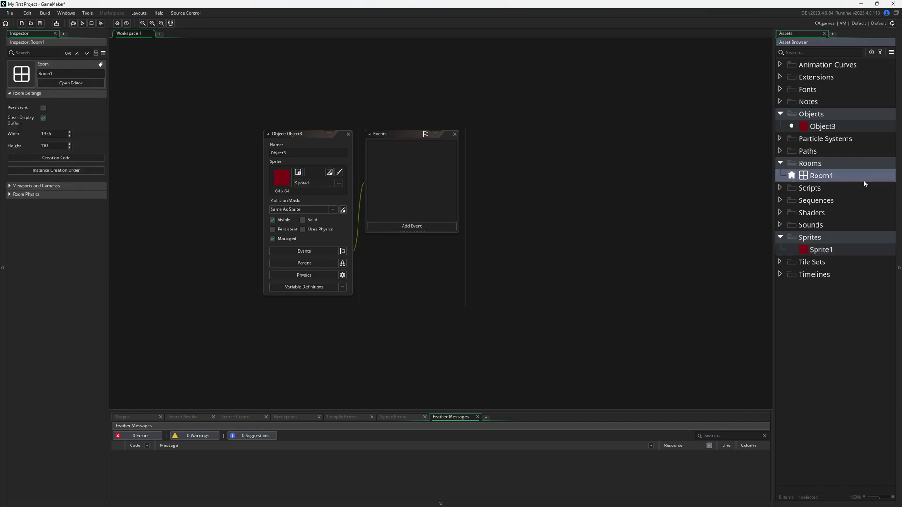
Step: Open Room1 in the room editor, then back out of renaming so it stays Room1
double_click(836, 177)
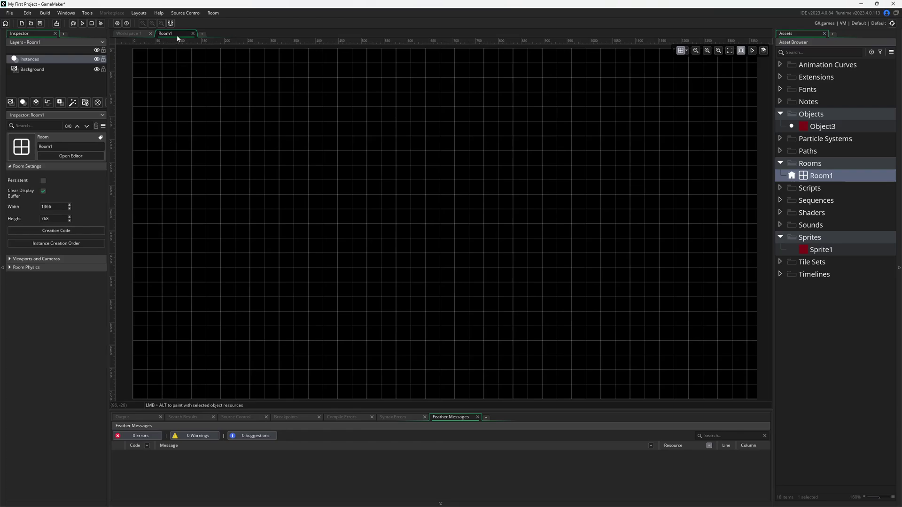
click(823, 180)
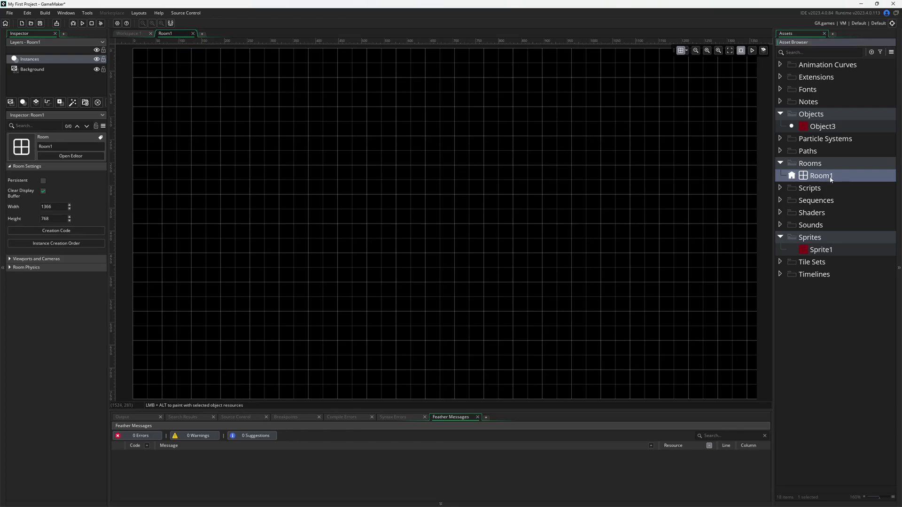
click(830, 176)
double_click(831, 176)
click(819, 175)
click(834, 164)
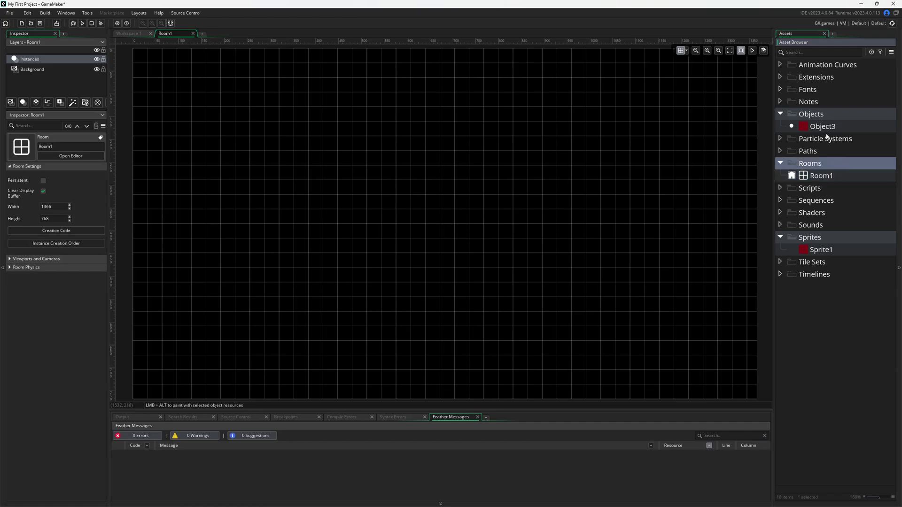
double_click(822, 126)
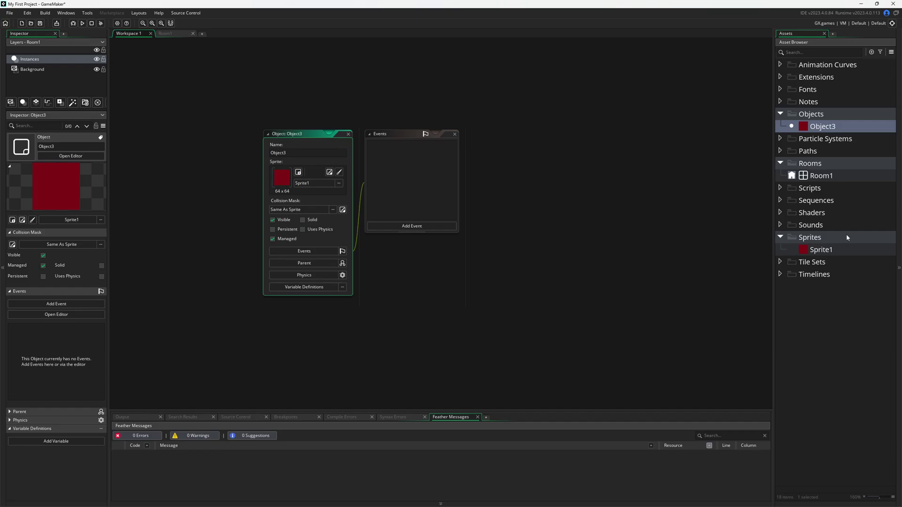
click(821, 250)
click(821, 251)
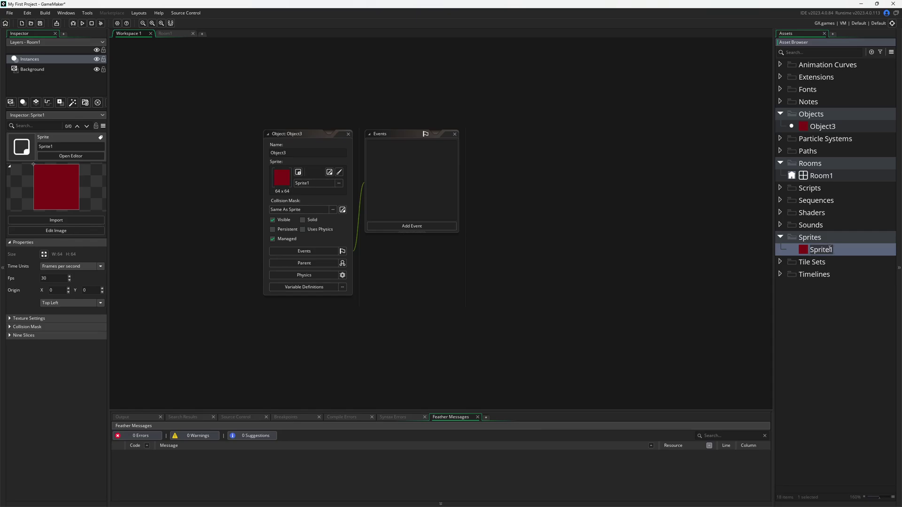
key(Return)
click(830, 249)
double_click(807, 179)
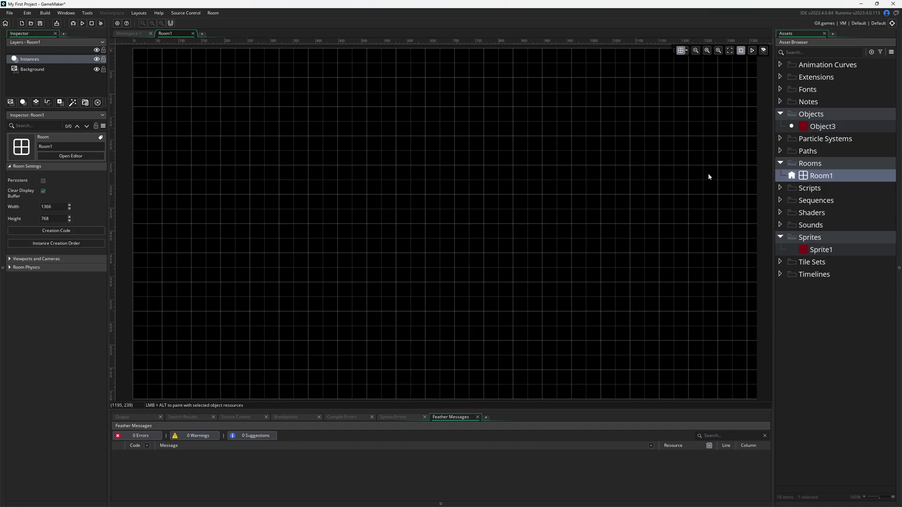
click(822, 176)
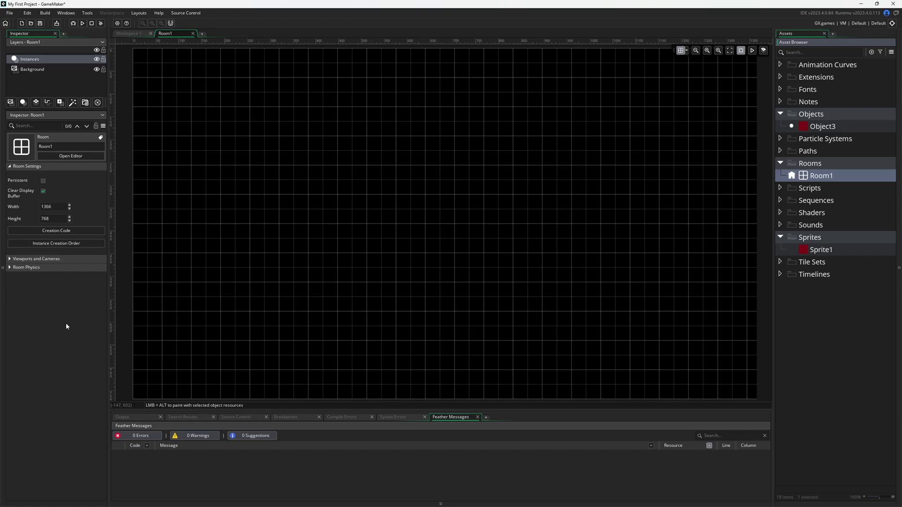
click(59, 69)
click(60, 68)
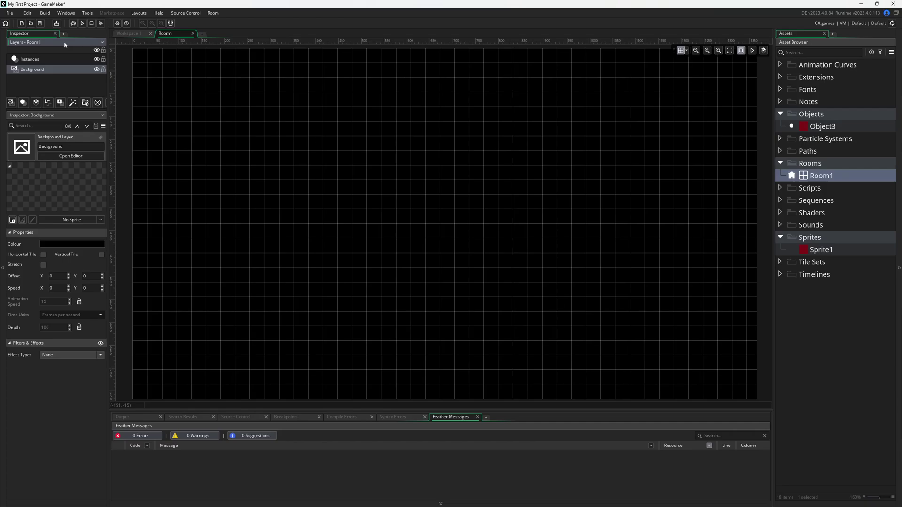
click(45, 60)
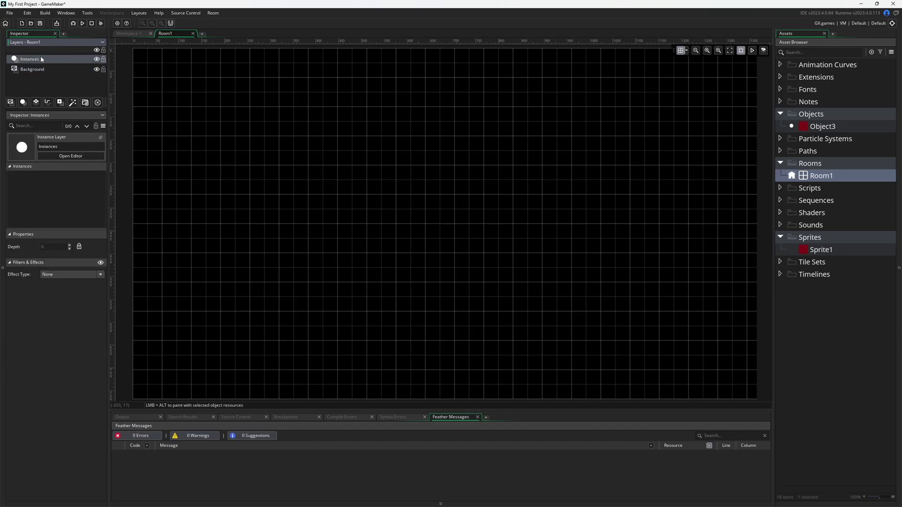
click(797, 128)
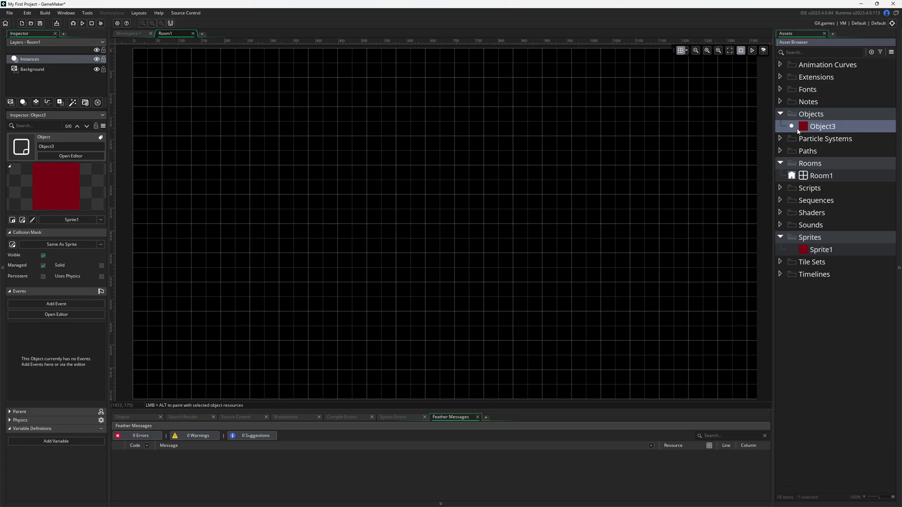
click(46, 70)
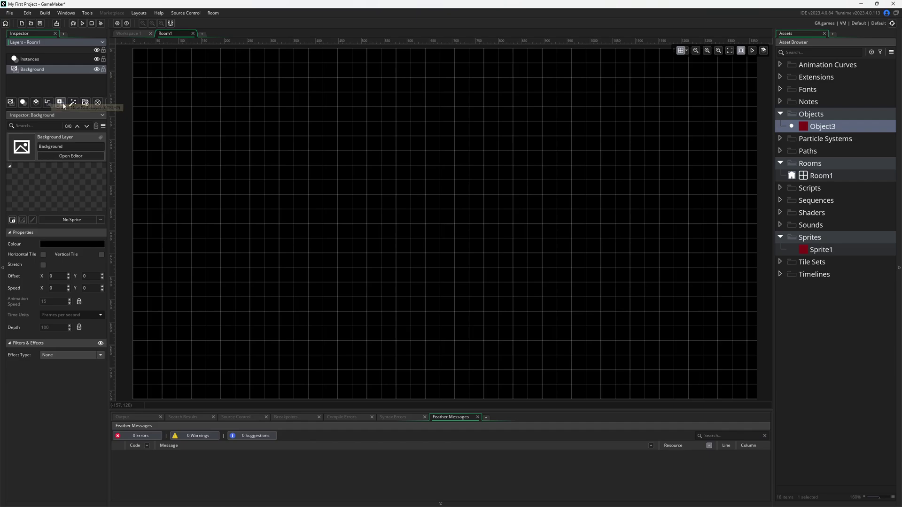
click(818, 127)
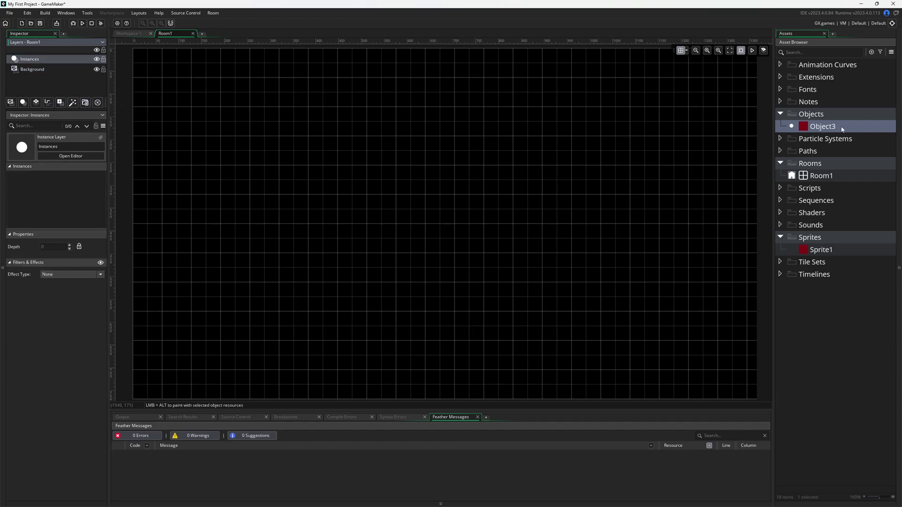
Step: Drop an Object3 instance at the room's centre, then drag a second Object3 into the room
drag(840, 130, 416, 224)
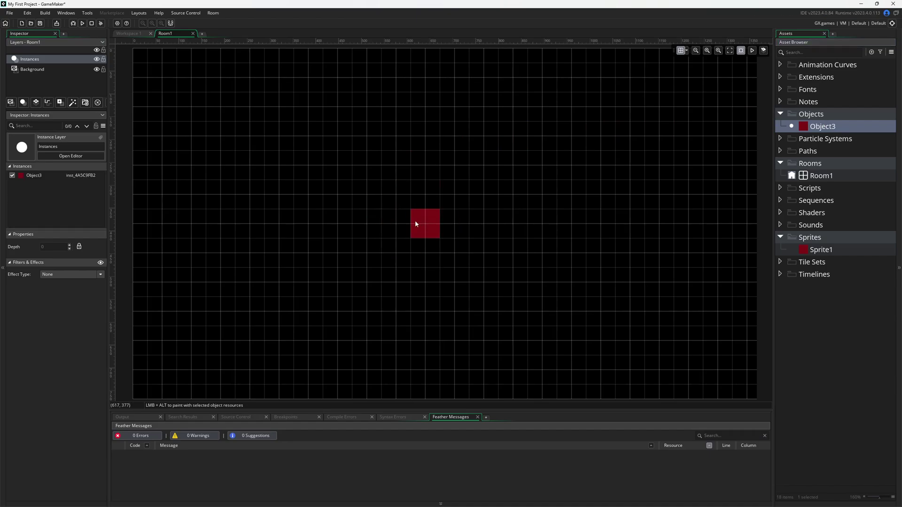
click(78, 75)
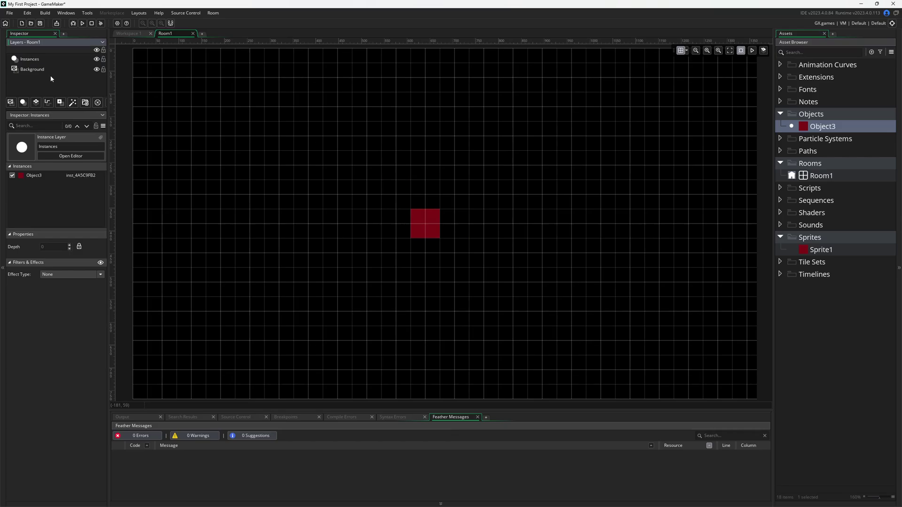
drag(831, 132, 401, 185)
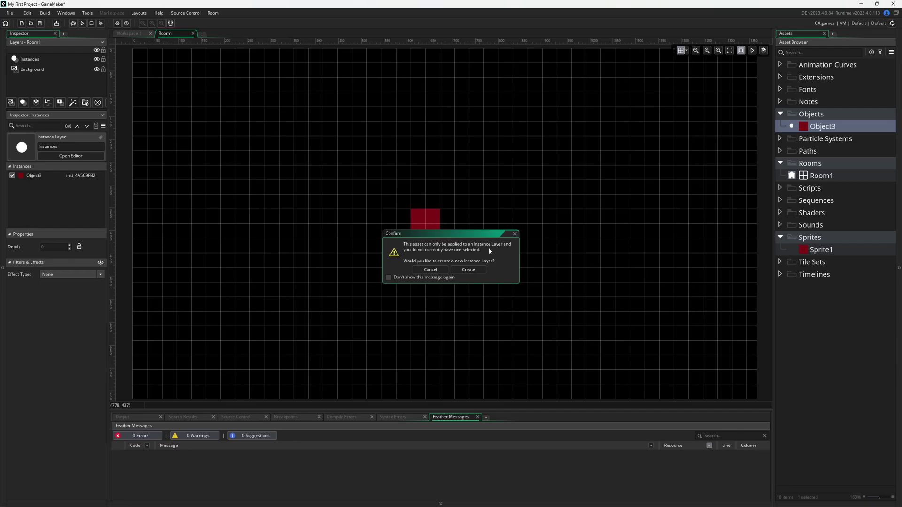
Step: Create the Instances_1 layer for the second square, then move and delete that square
click(469, 270)
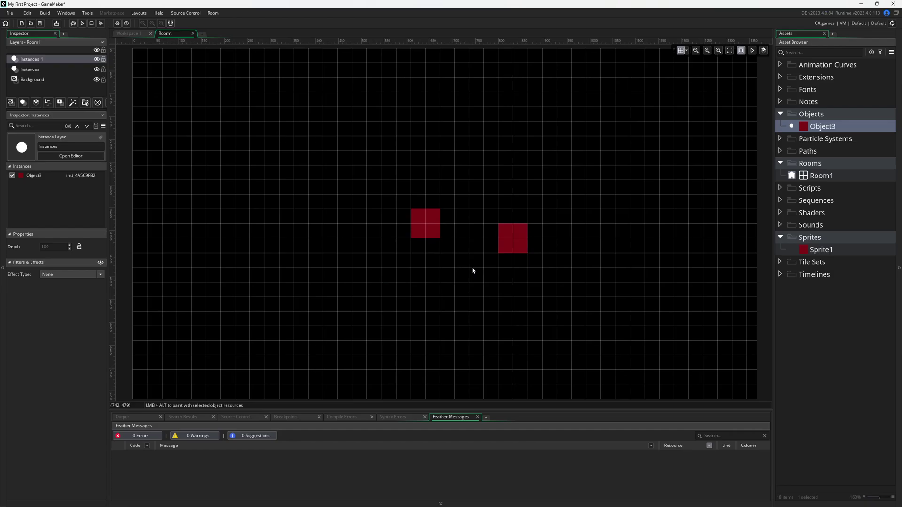
click(68, 62)
click(511, 240)
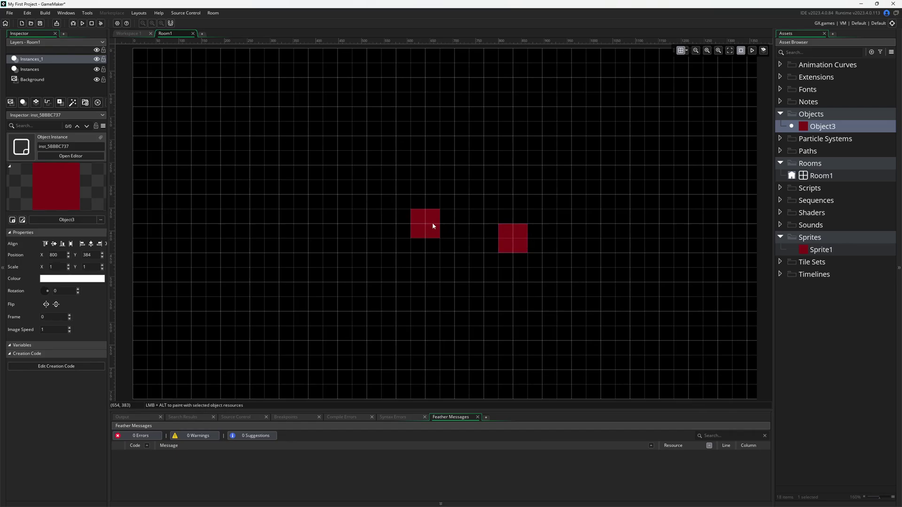
click(61, 59)
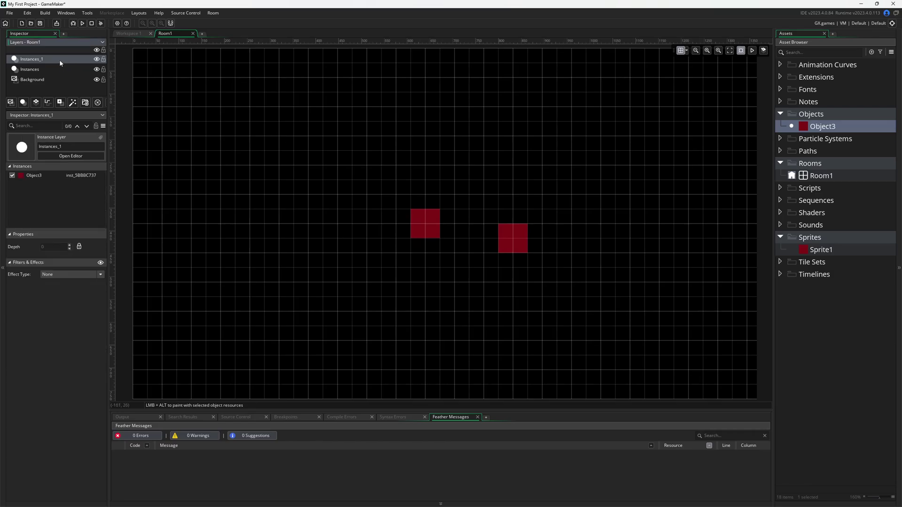
click(518, 237)
drag(518, 237, 477, 200)
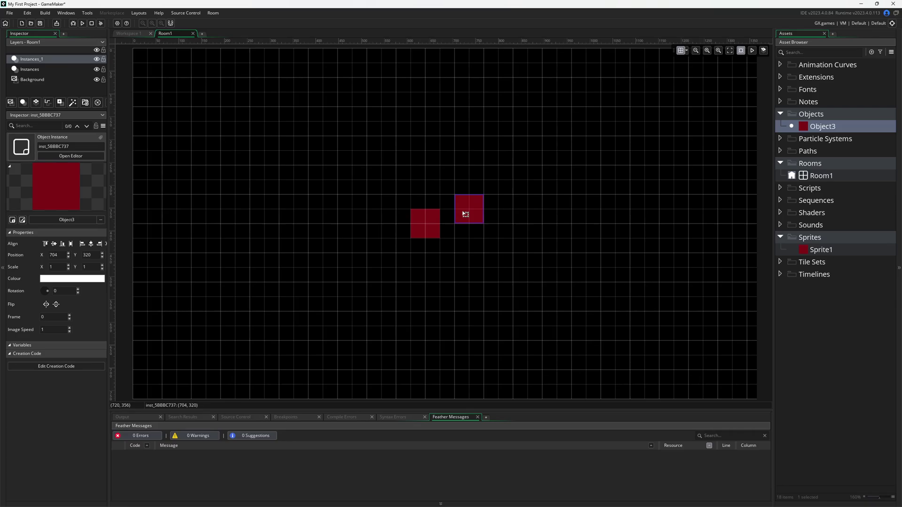
key(Delete)
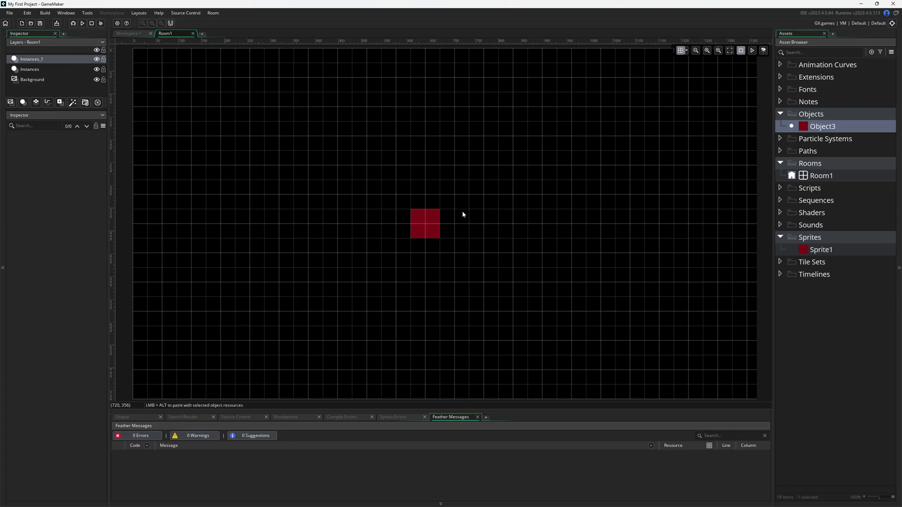
Step: Delete the Instances_1 layer, leaving the single Object3 on the Instances layer
right_click(53, 61)
key(Escape)
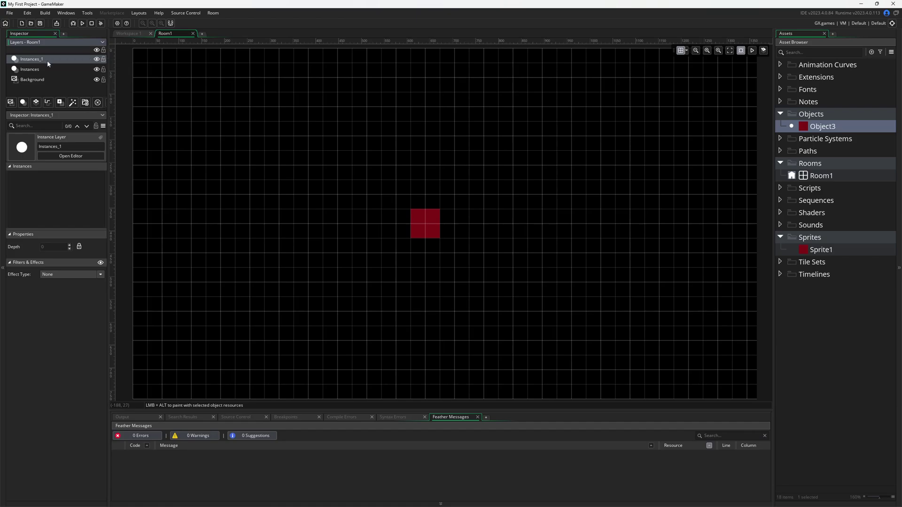
key(Delete)
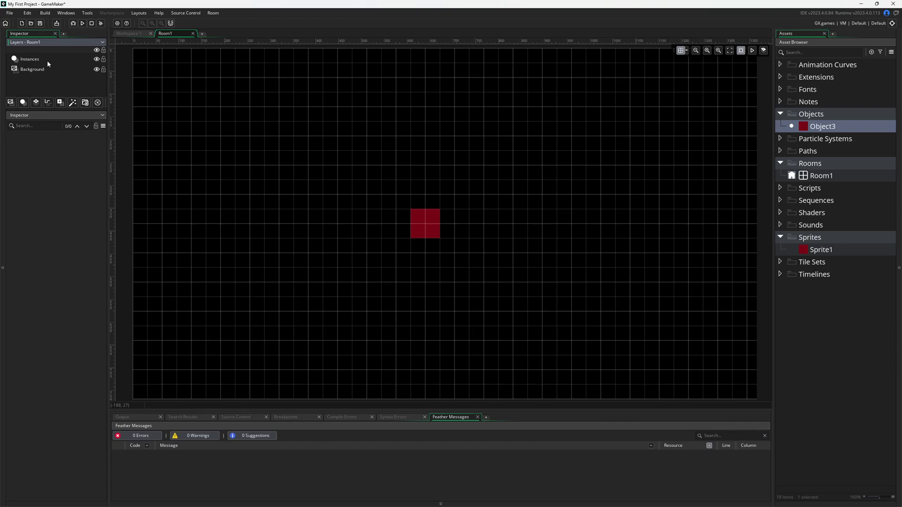
click(47, 60)
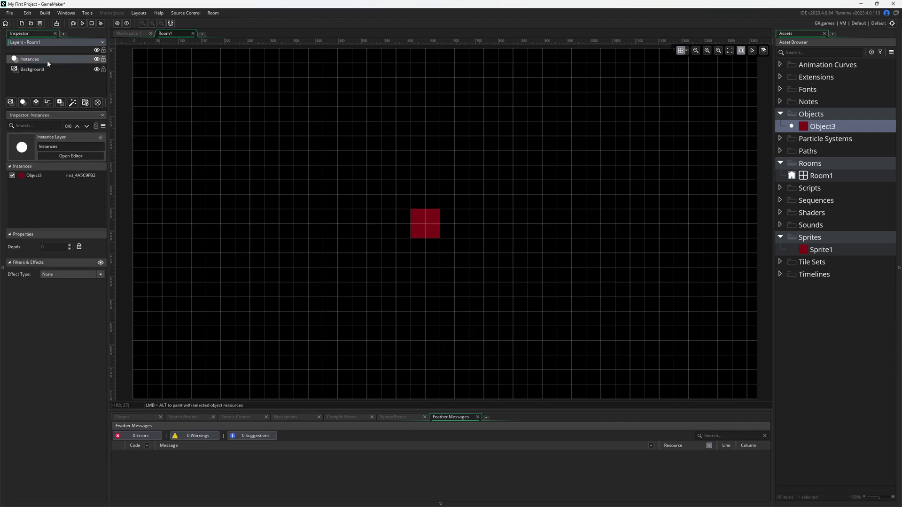
Step: Select the remaining Object3 square and build and run the project
click(431, 232)
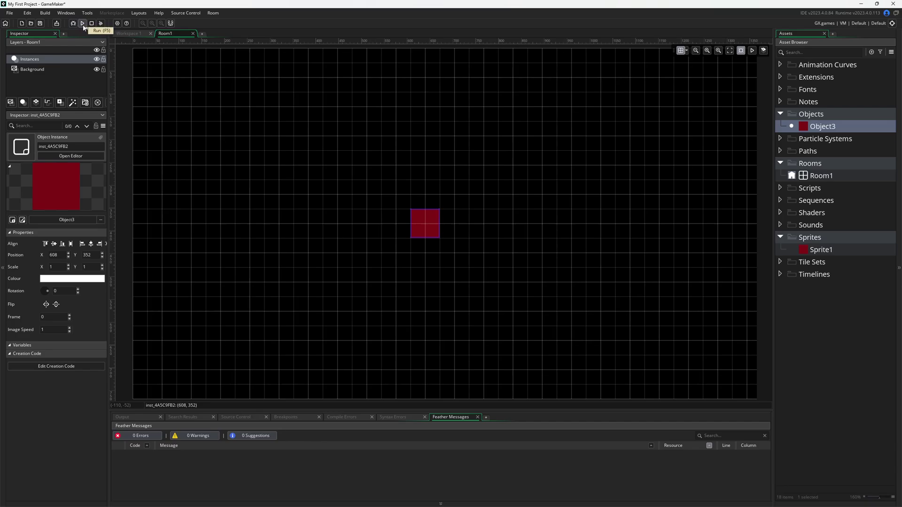
click(84, 27)
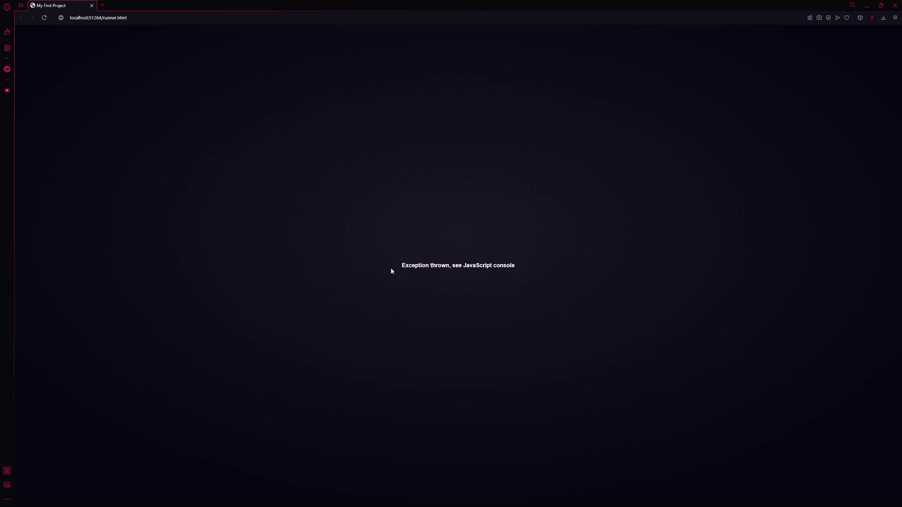
Step: Close the Opera GX browser showing the JavaScript exception
click(895, 5)
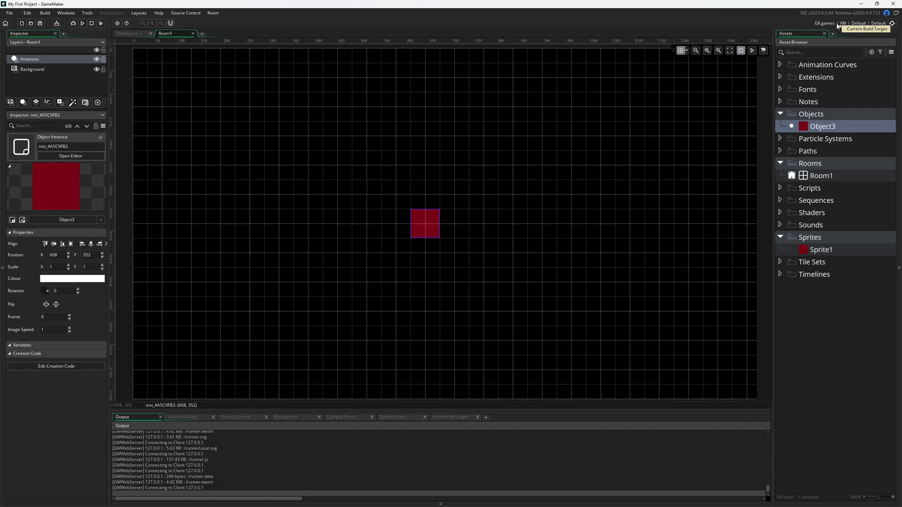
Step: Switch the build platform to Test, run the game, and nudge its window slightly up
click(893, 25)
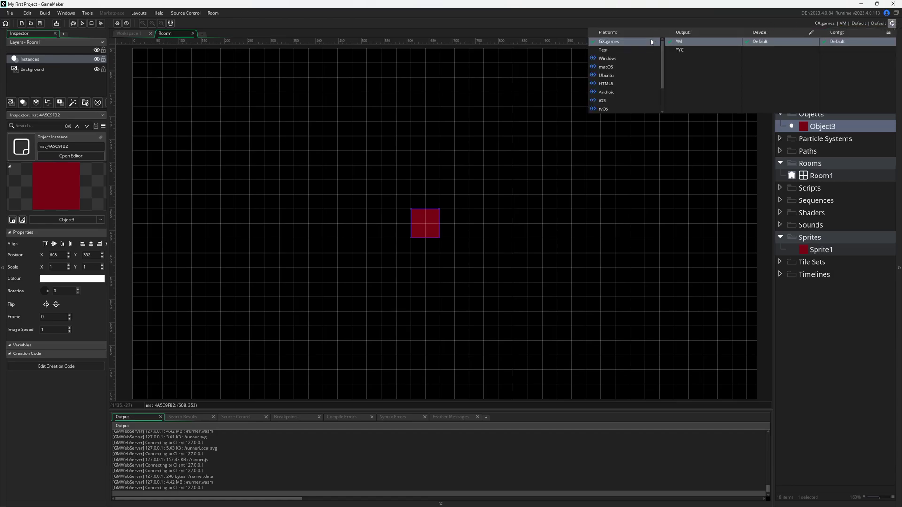
click(642, 51)
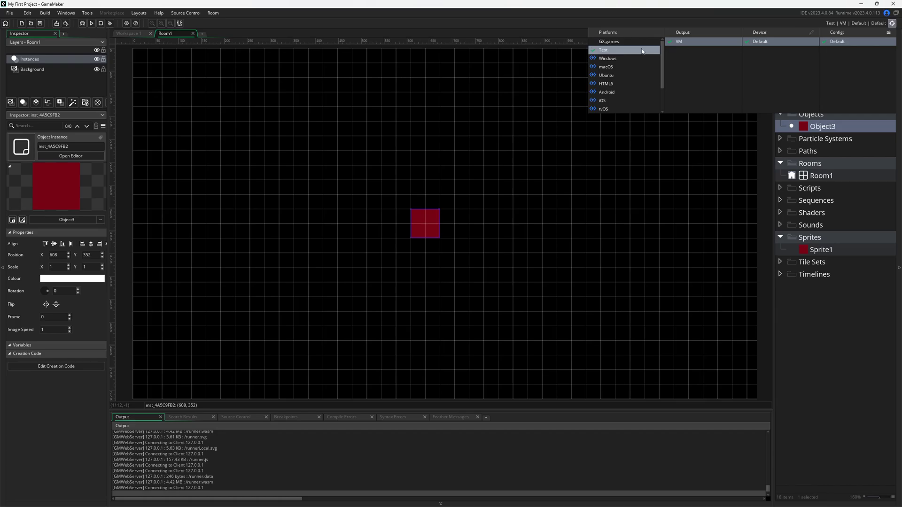
click(498, 144)
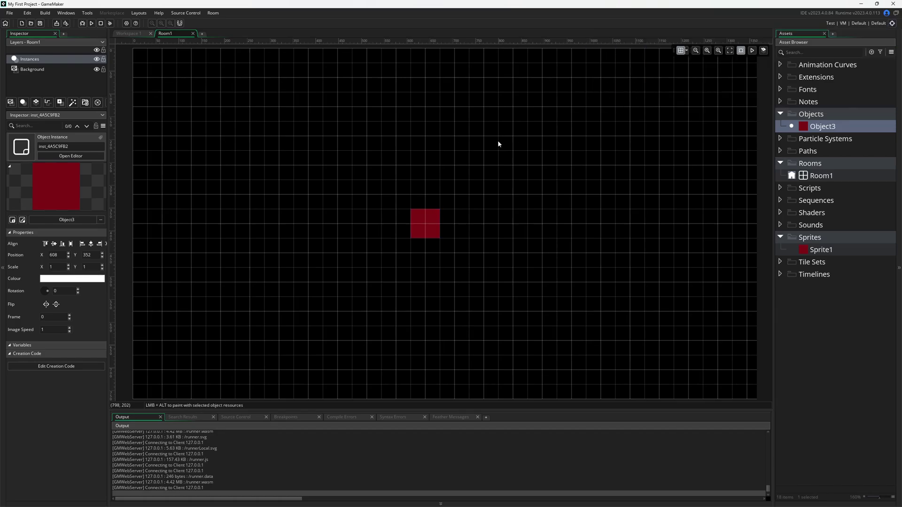
click(91, 23)
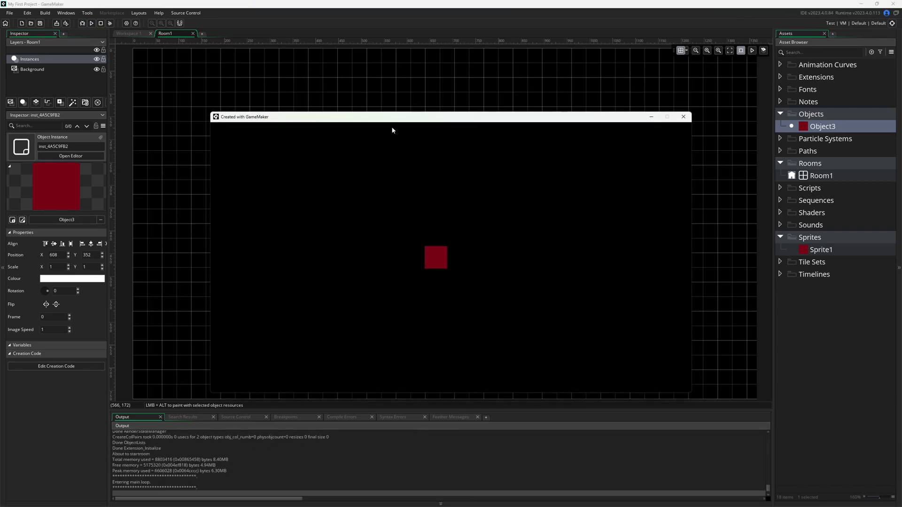
drag(398, 119, 395, 111)
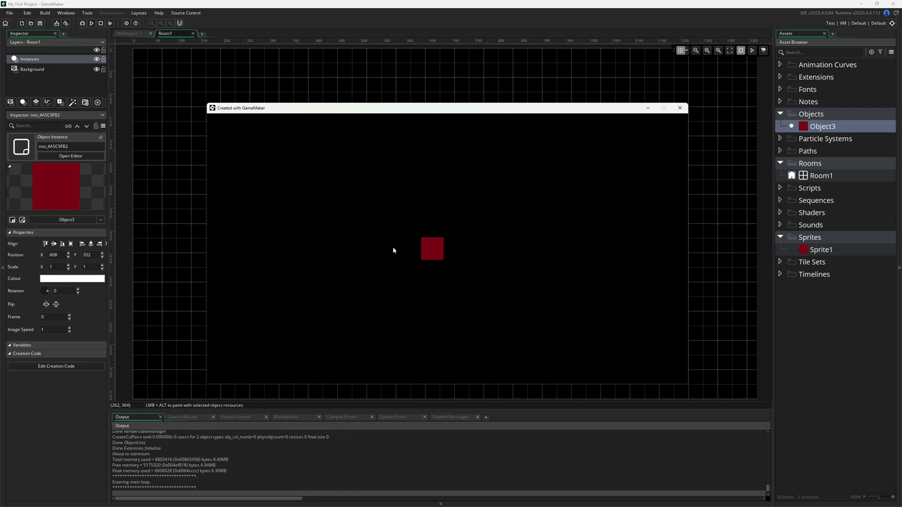
Step: Rerun the game in Debug, allow the runner through the firewall on private networks, then stop debugging
click(680, 108)
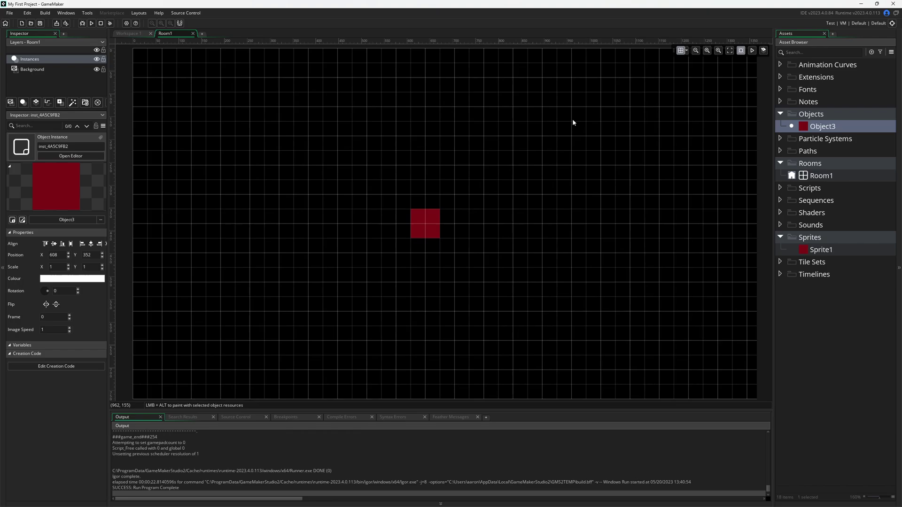
click(91, 23)
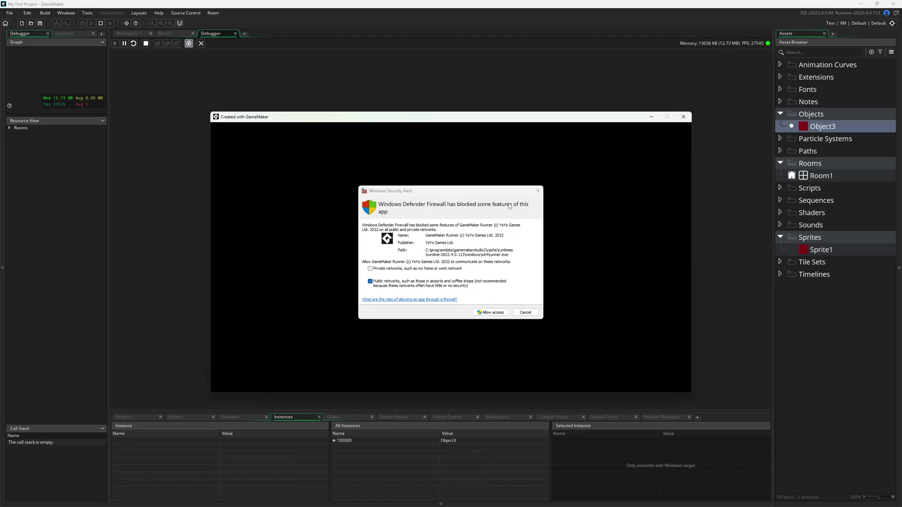
click(397, 269)
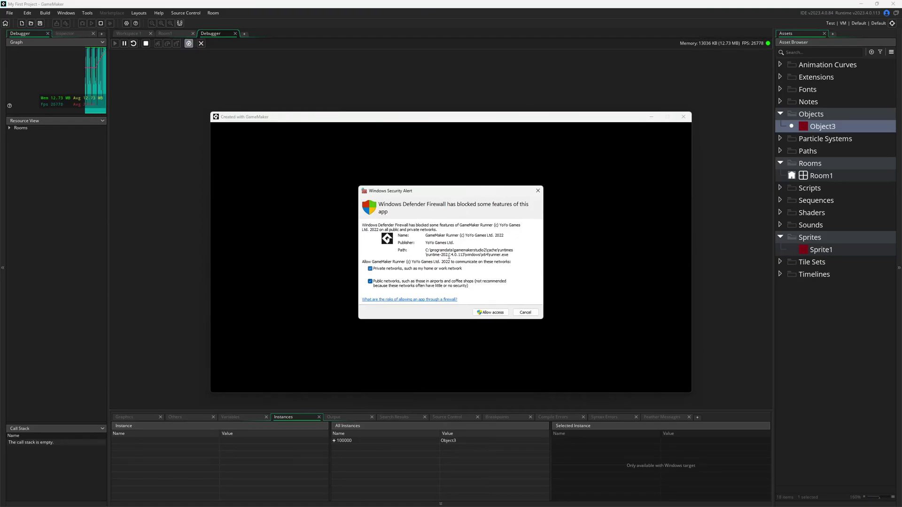
click(489, 313)
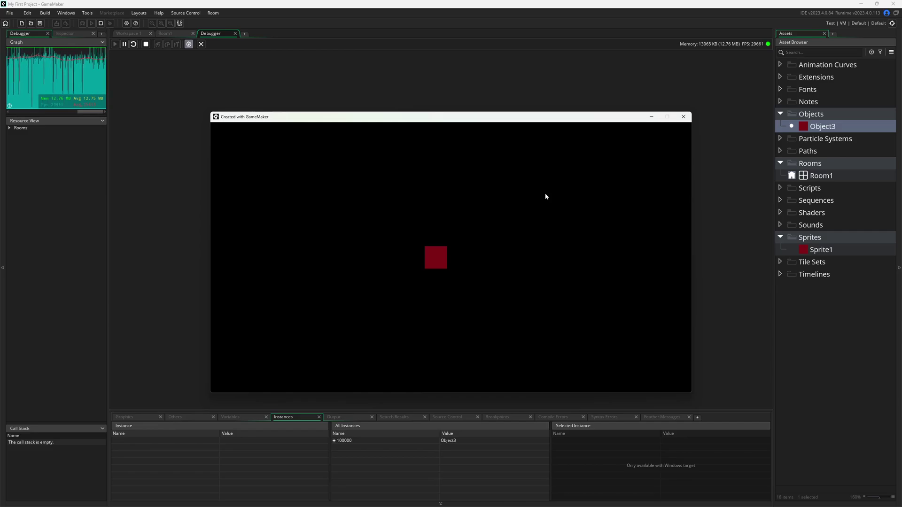
click(201, 44)
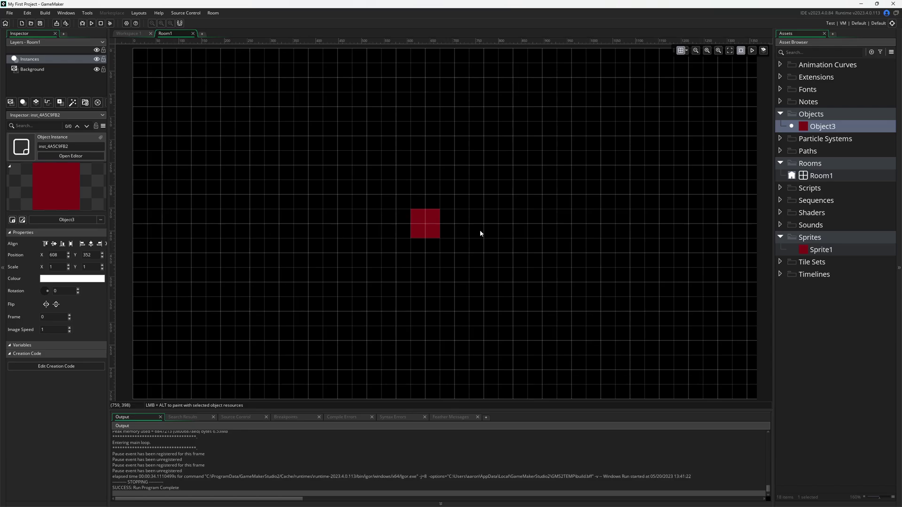
Step: Bring up the Object Editor page of File > Preferences, where events currently open by Double-Click
click(9, 13)
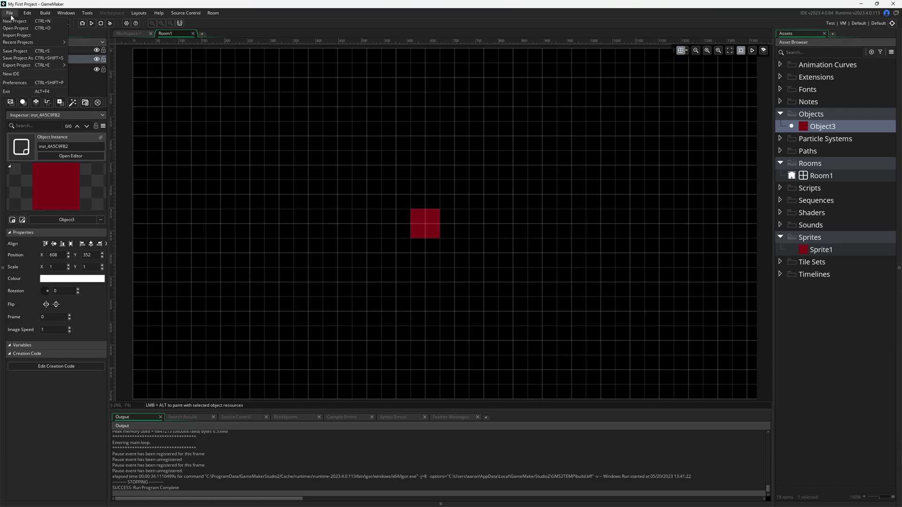
click(58, 83)
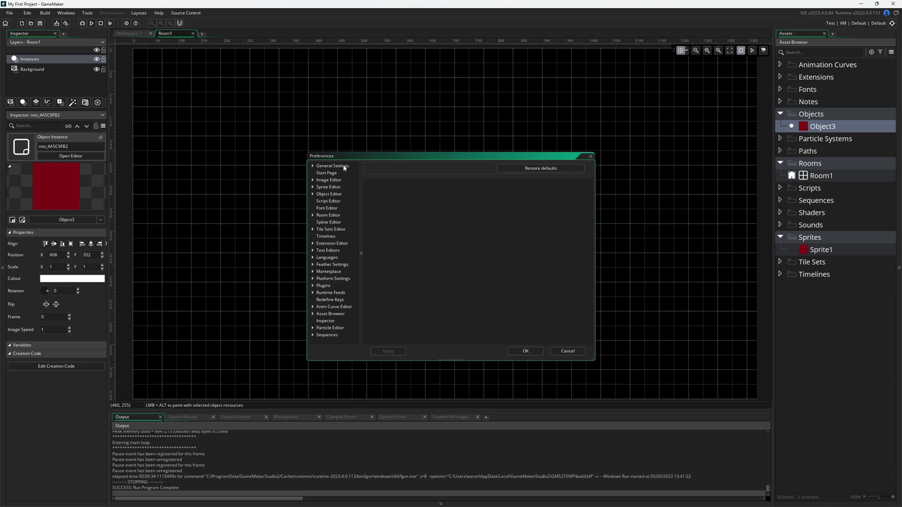
click(339, 195)
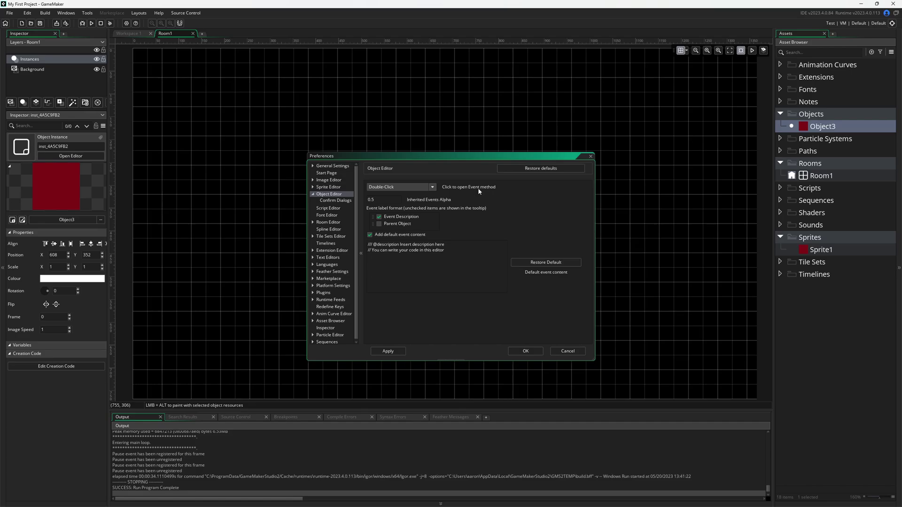
click(416, 189)
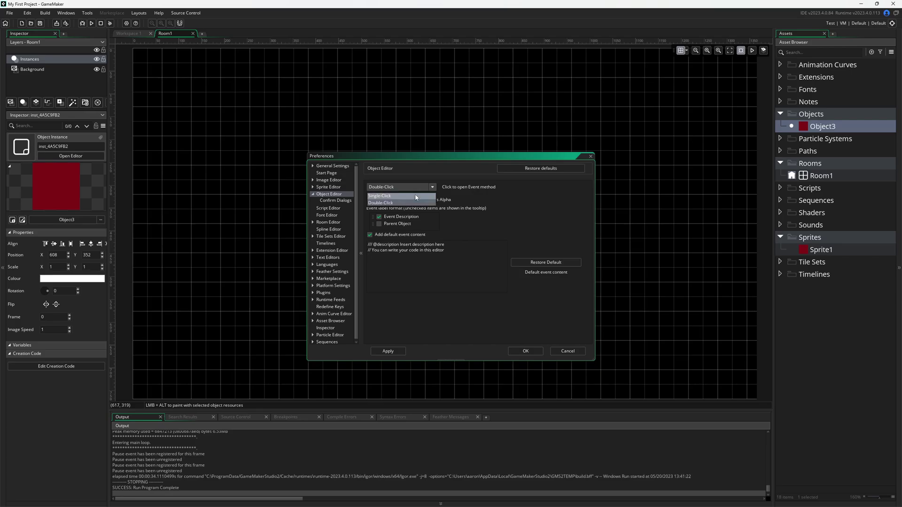
click(416, 196)
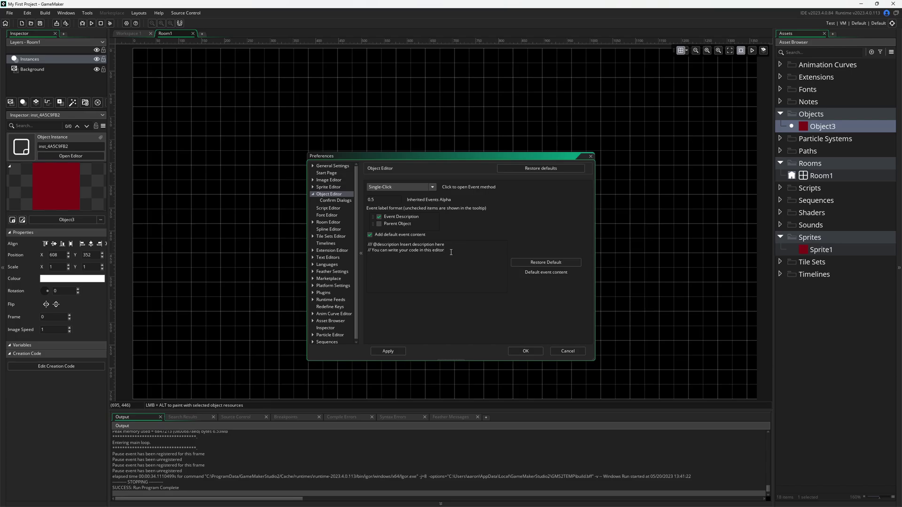
drag(445, 252, 400, 245)
key(BackSpace)
key(Return)
Step: Set Downloads/Hollow Knight Background.jpg as the IDE background image with Best Fit scaling
click(329, 166)
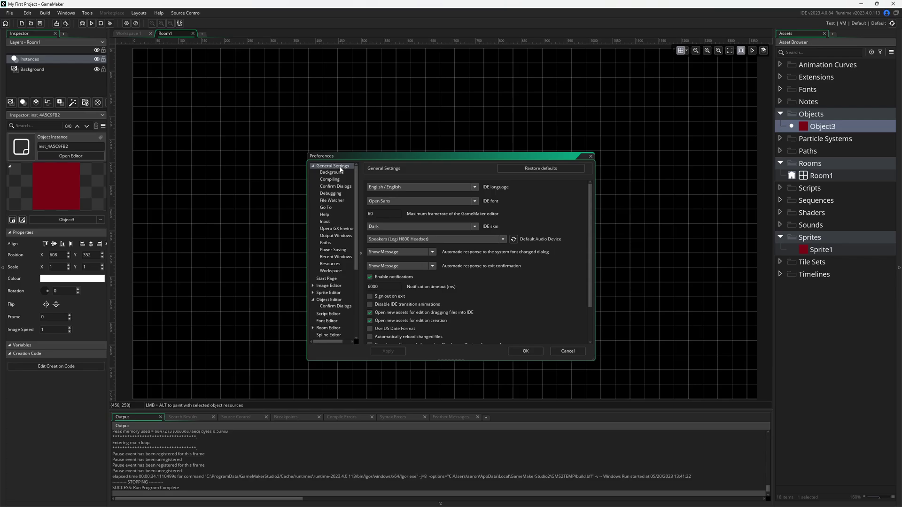
click(341, 172)
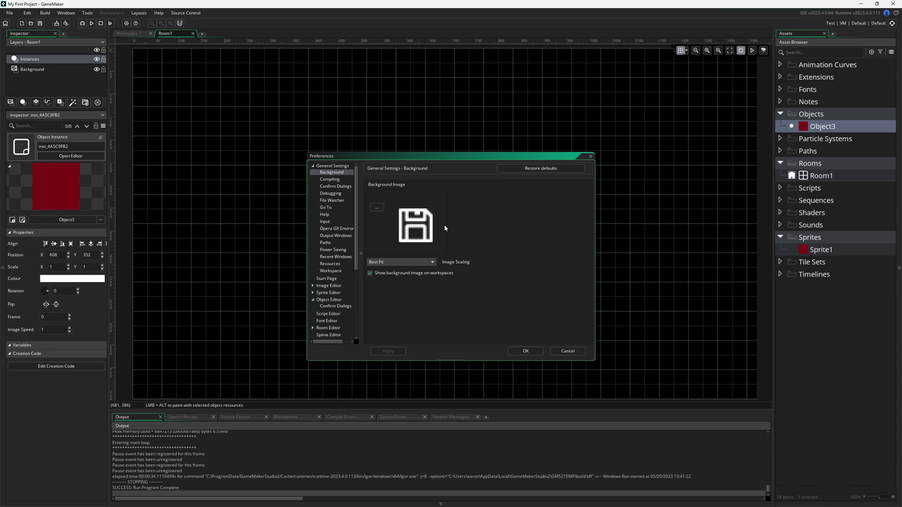
click(379, 207)
click(32, 89)
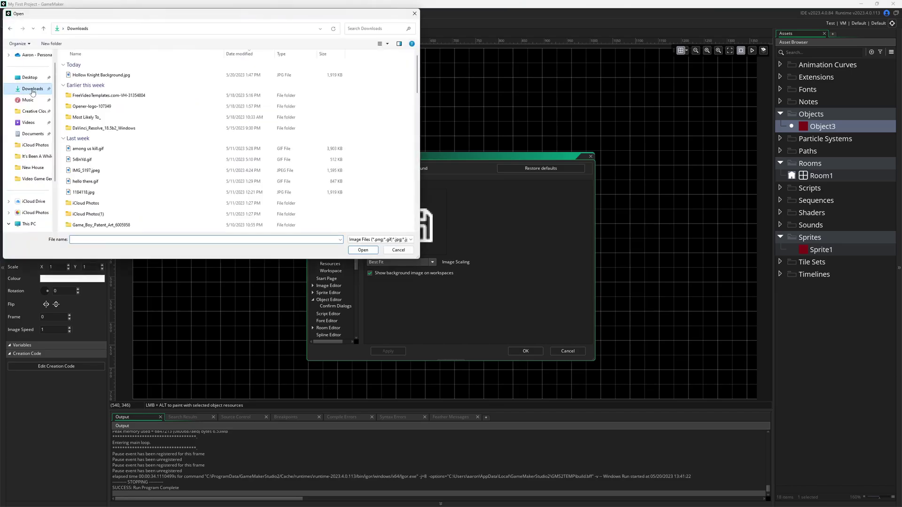
double_click(157, 76)
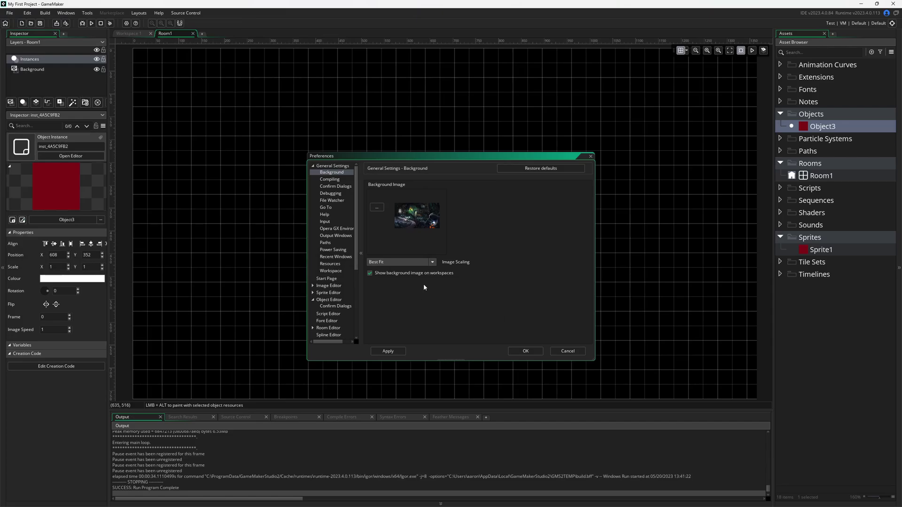
click(414, 262)
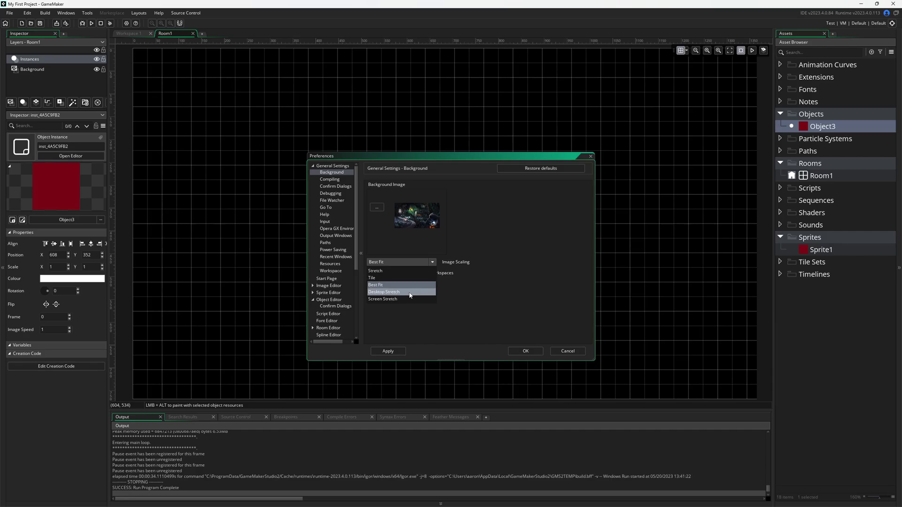
click(426, 285)
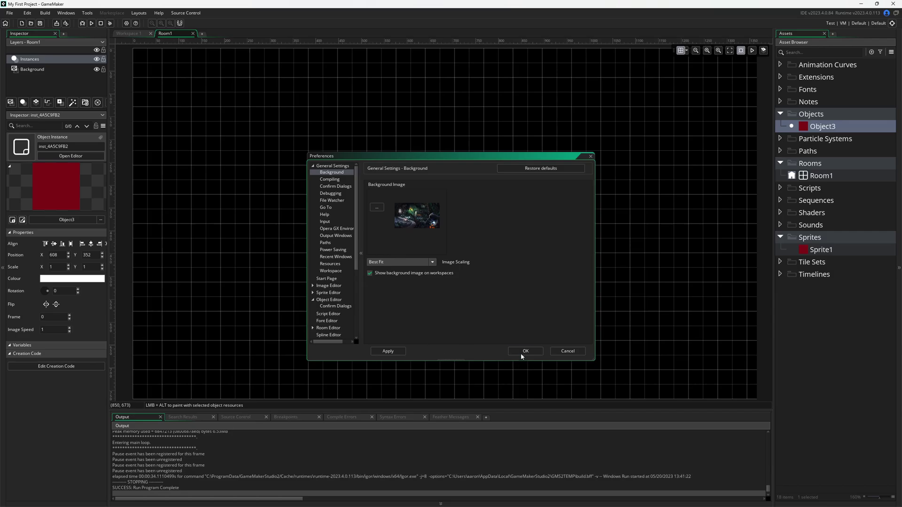
scroll(338, 237, down, 5)
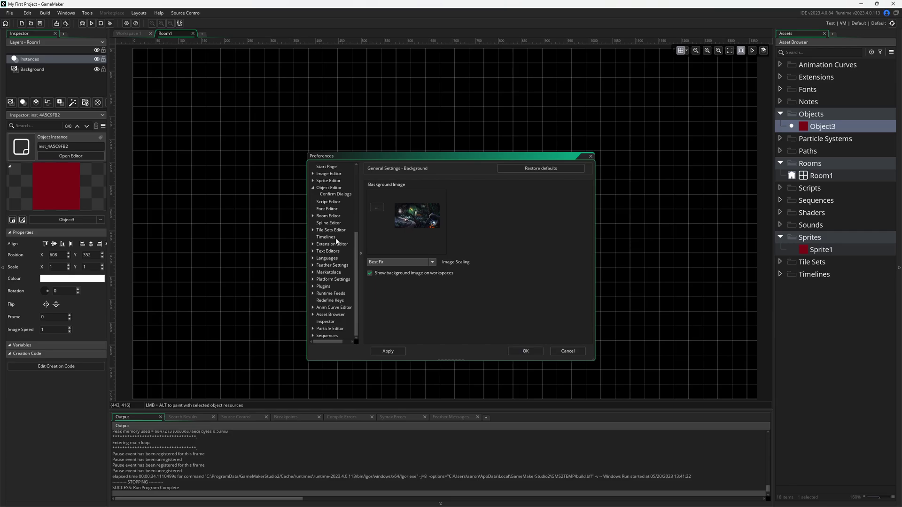
Step: Apply the preferences and show Workspace 1's Hollow Knight background with the Object3 windows collapsed
click(522, 351)
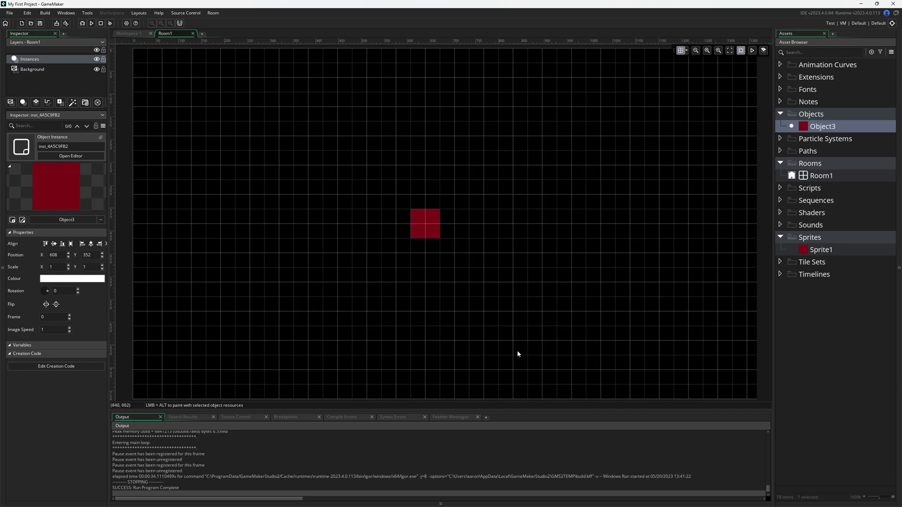
click(128, 34)
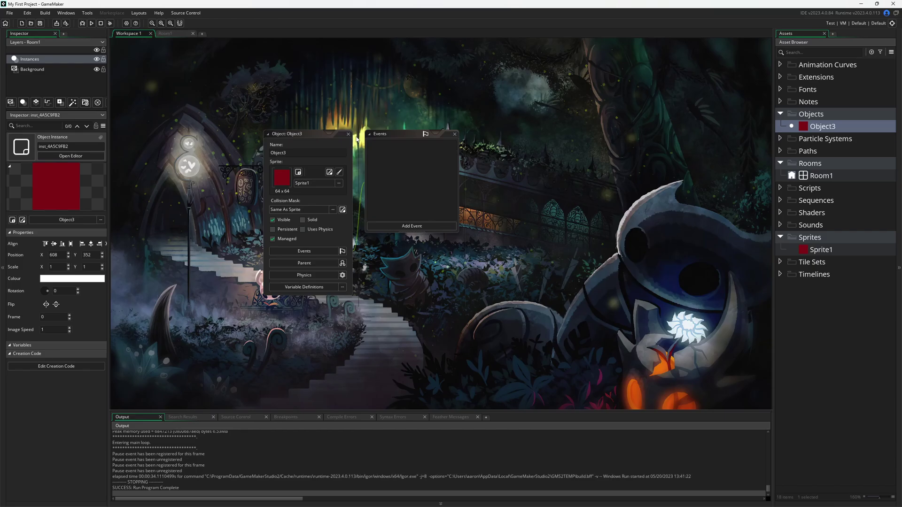
double_click(342, 134)
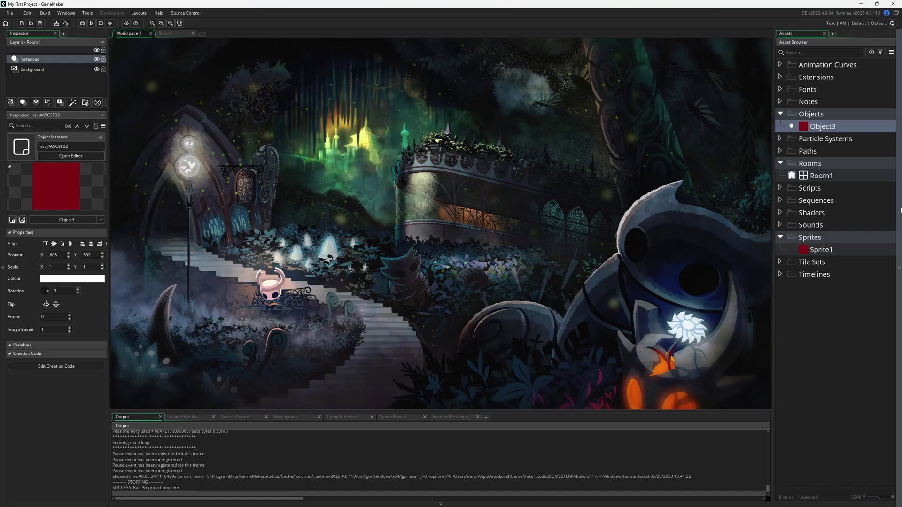
click(4, 199)
click(4, 200)
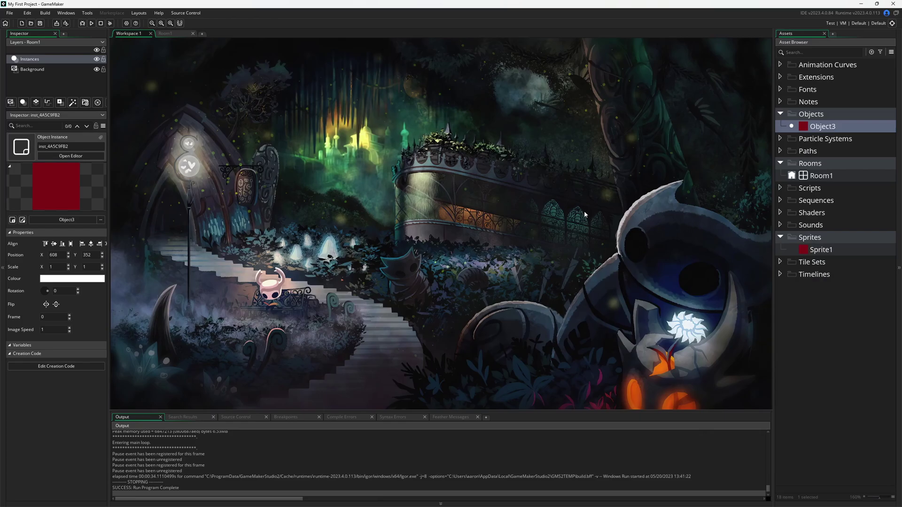
key(F12)
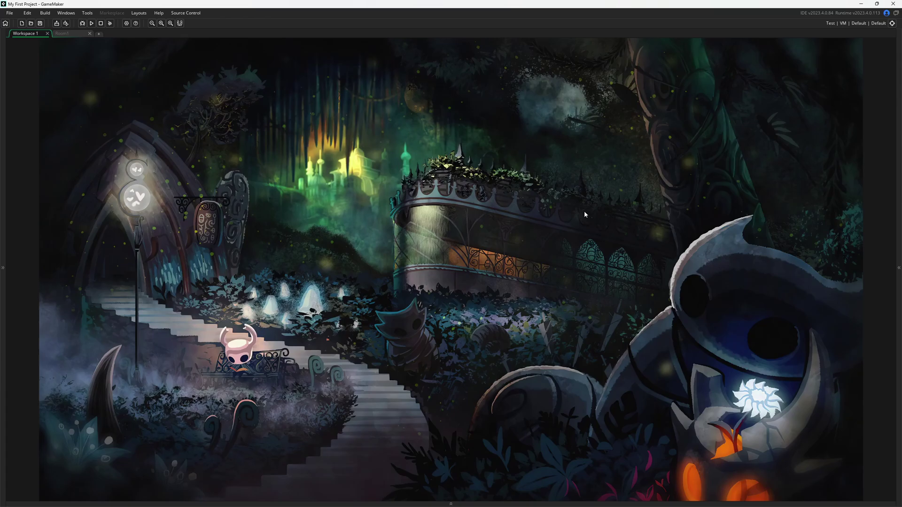
key(F12)
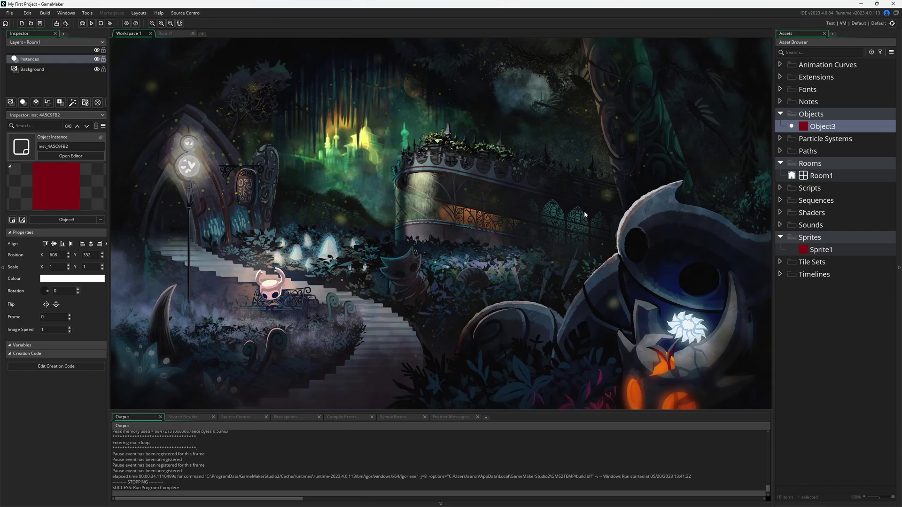
key(F12)
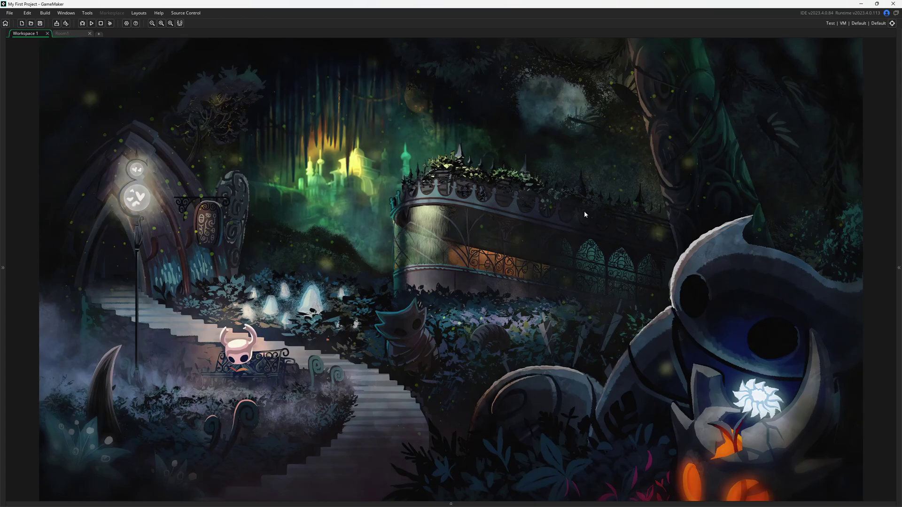
key(F12)
key(F12)
key(F12)
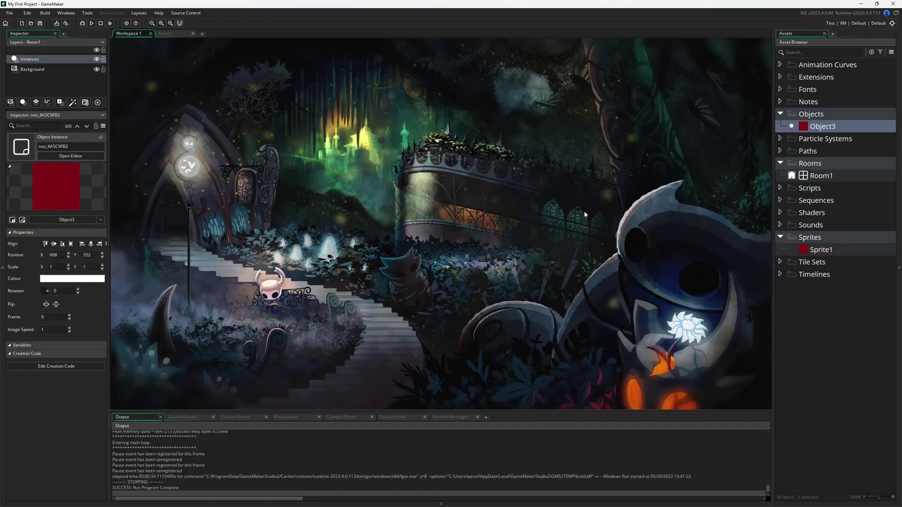